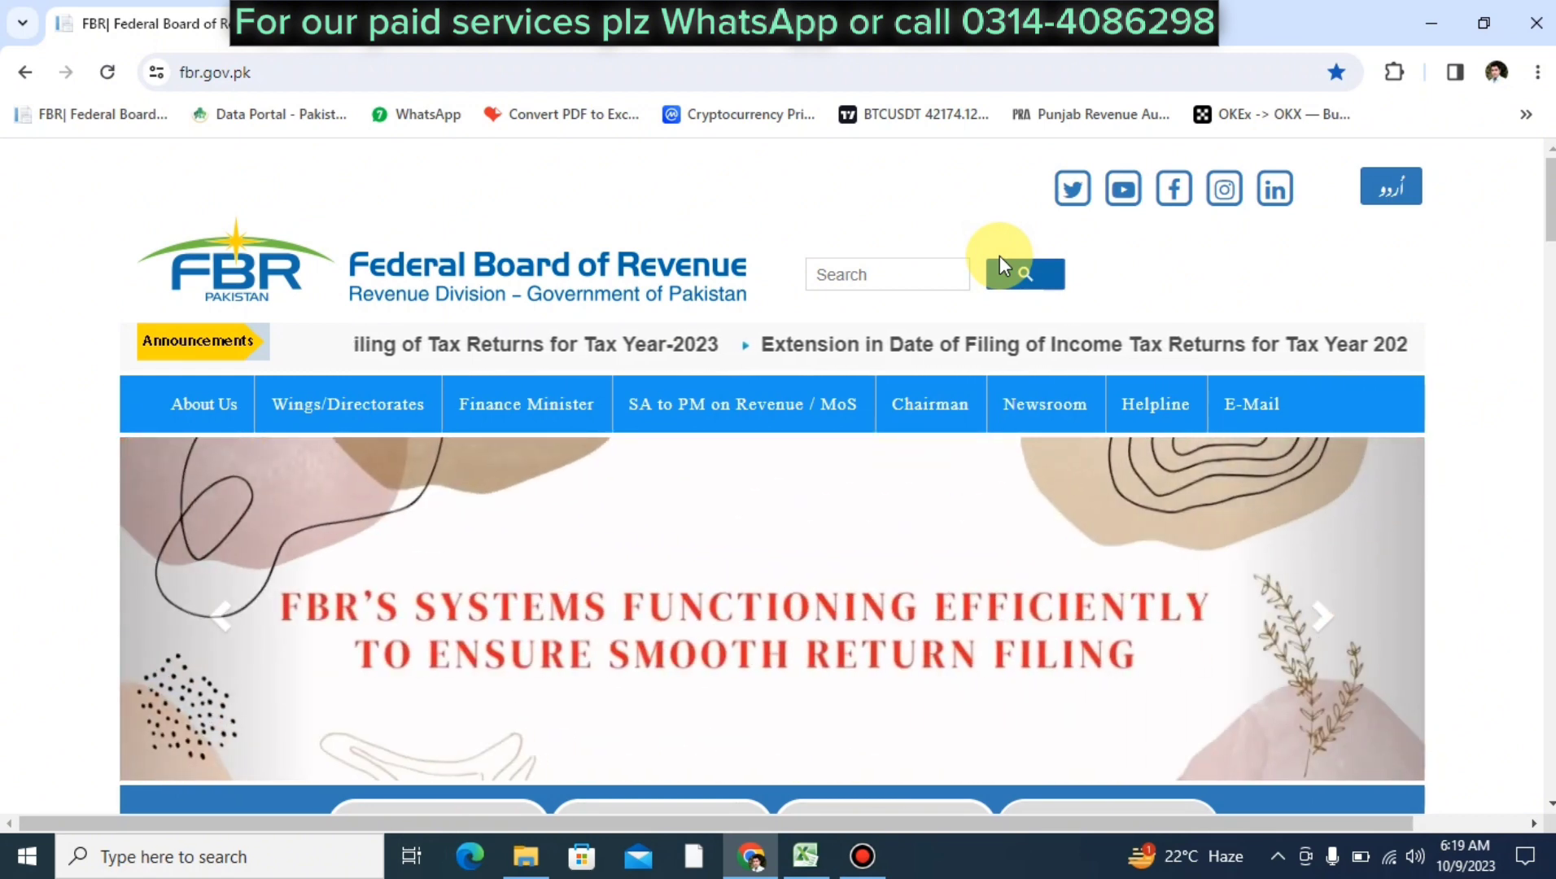
Scroll the fbr.gov.pk homepage to the Online Services box with the Income Tax (IRIS) link
scroll(999, 255, "down", 1)
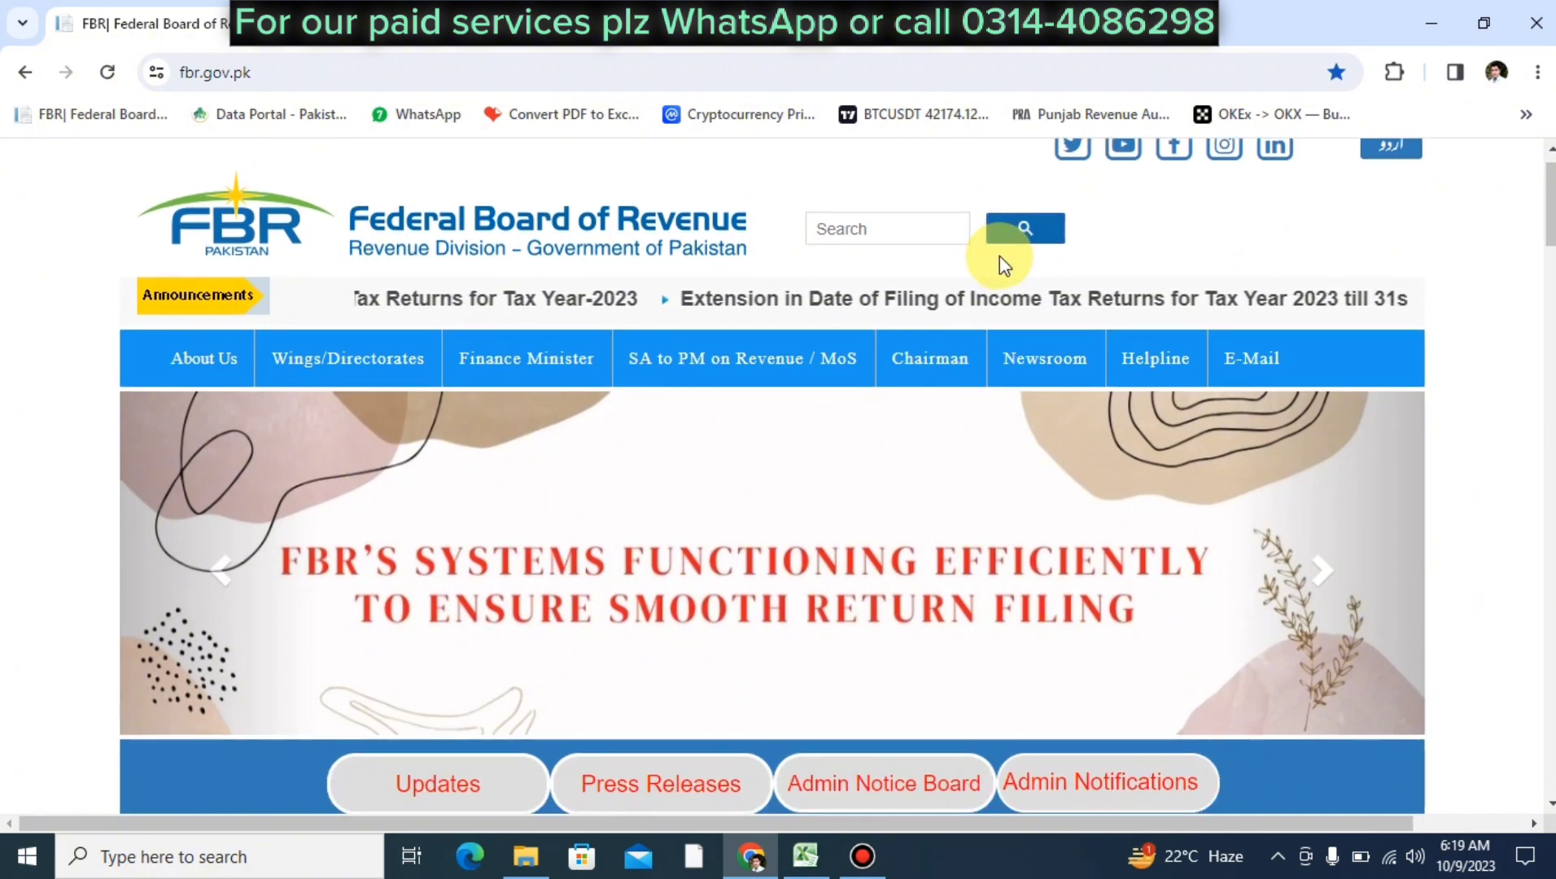
scroll(999, 256, "up", 1)
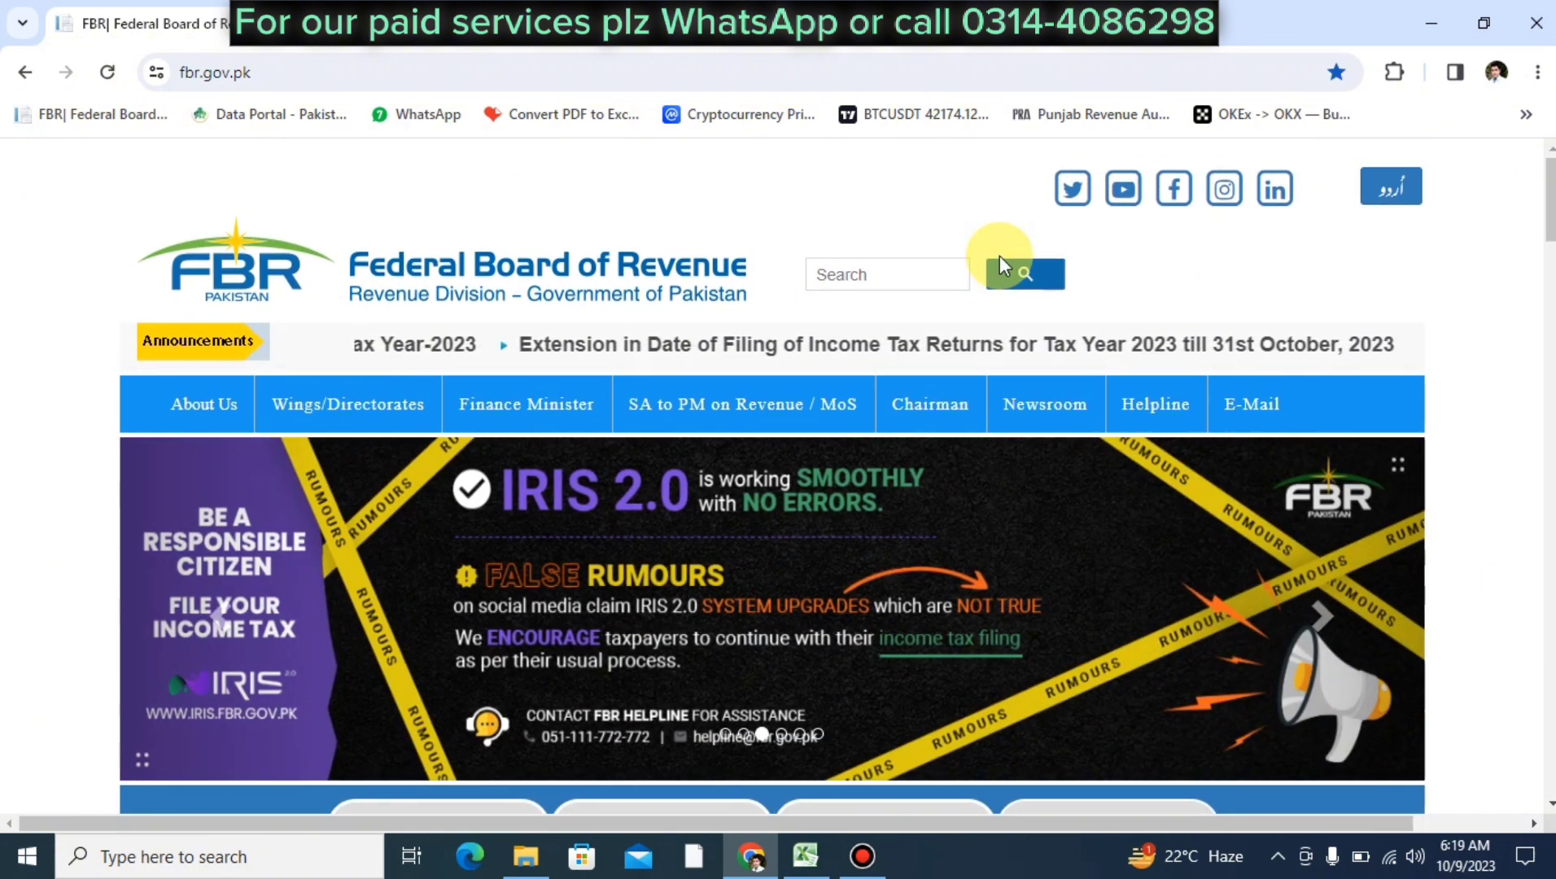
scroll(999, 256, "down", 2)
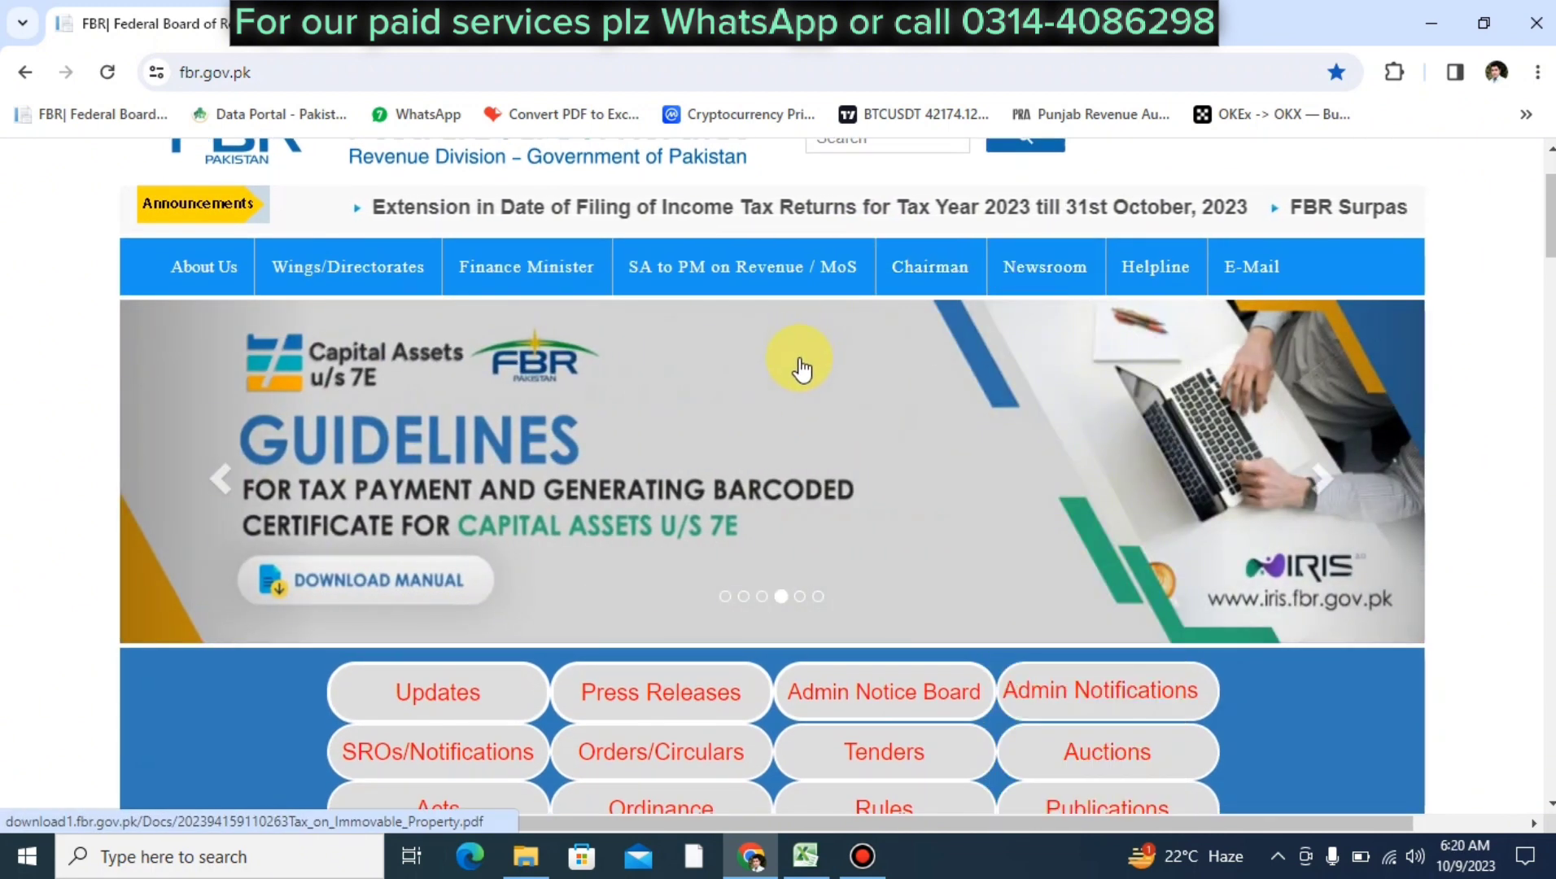
scroll(802, 368, "up", 1)
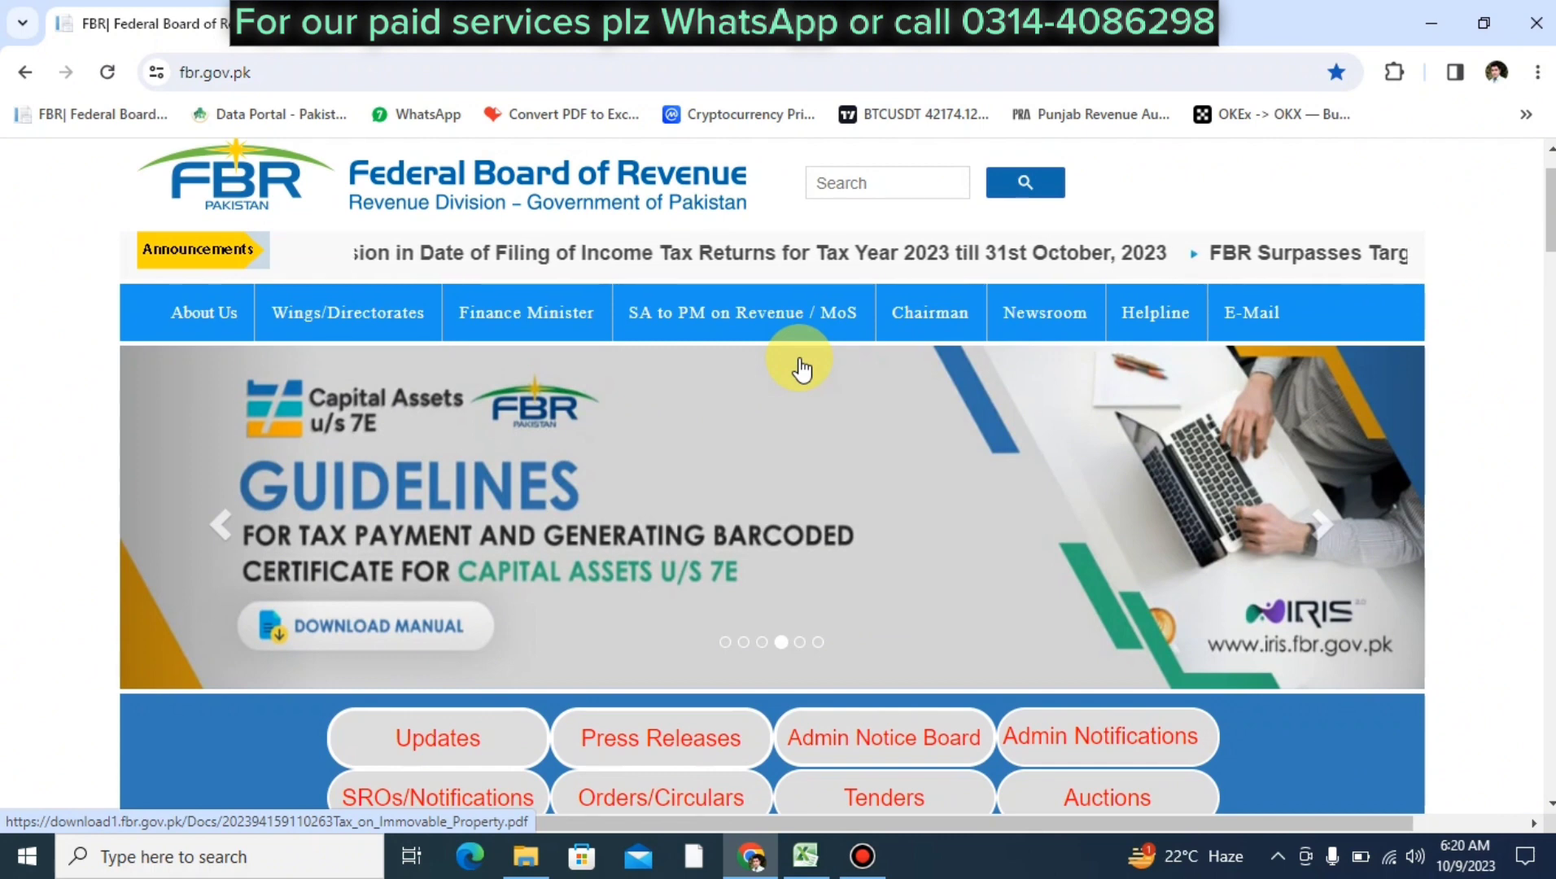
scroll(802, 368, "down", 7)
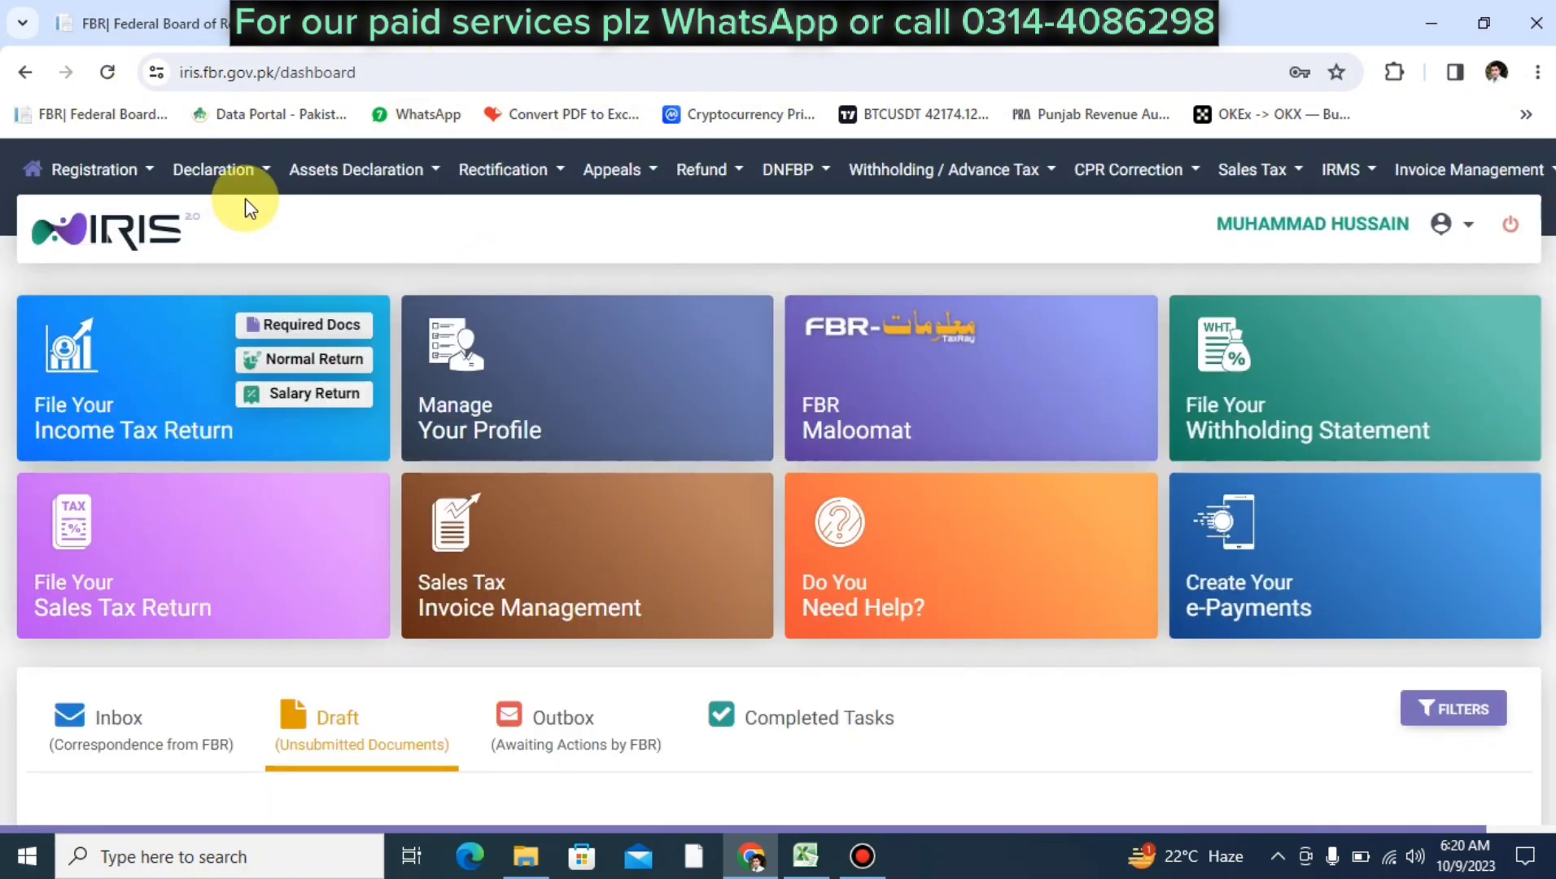
Go to Declaration > Returns / Statements (Revised) and select the revised 116(3) Wealth Statement
left_click(264, 174)
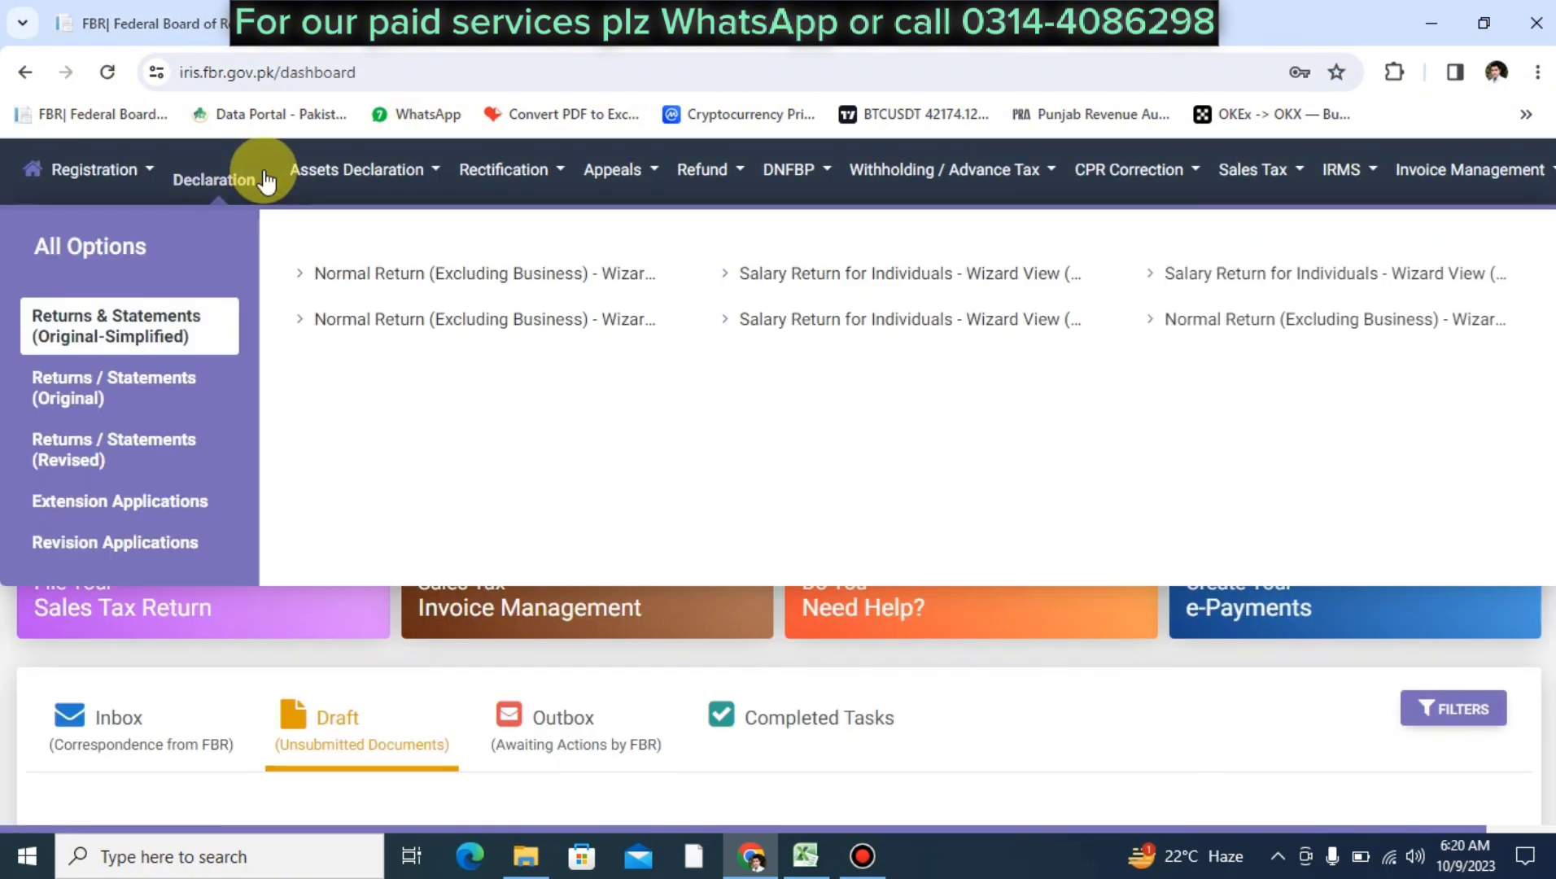
left_click(99, 463)
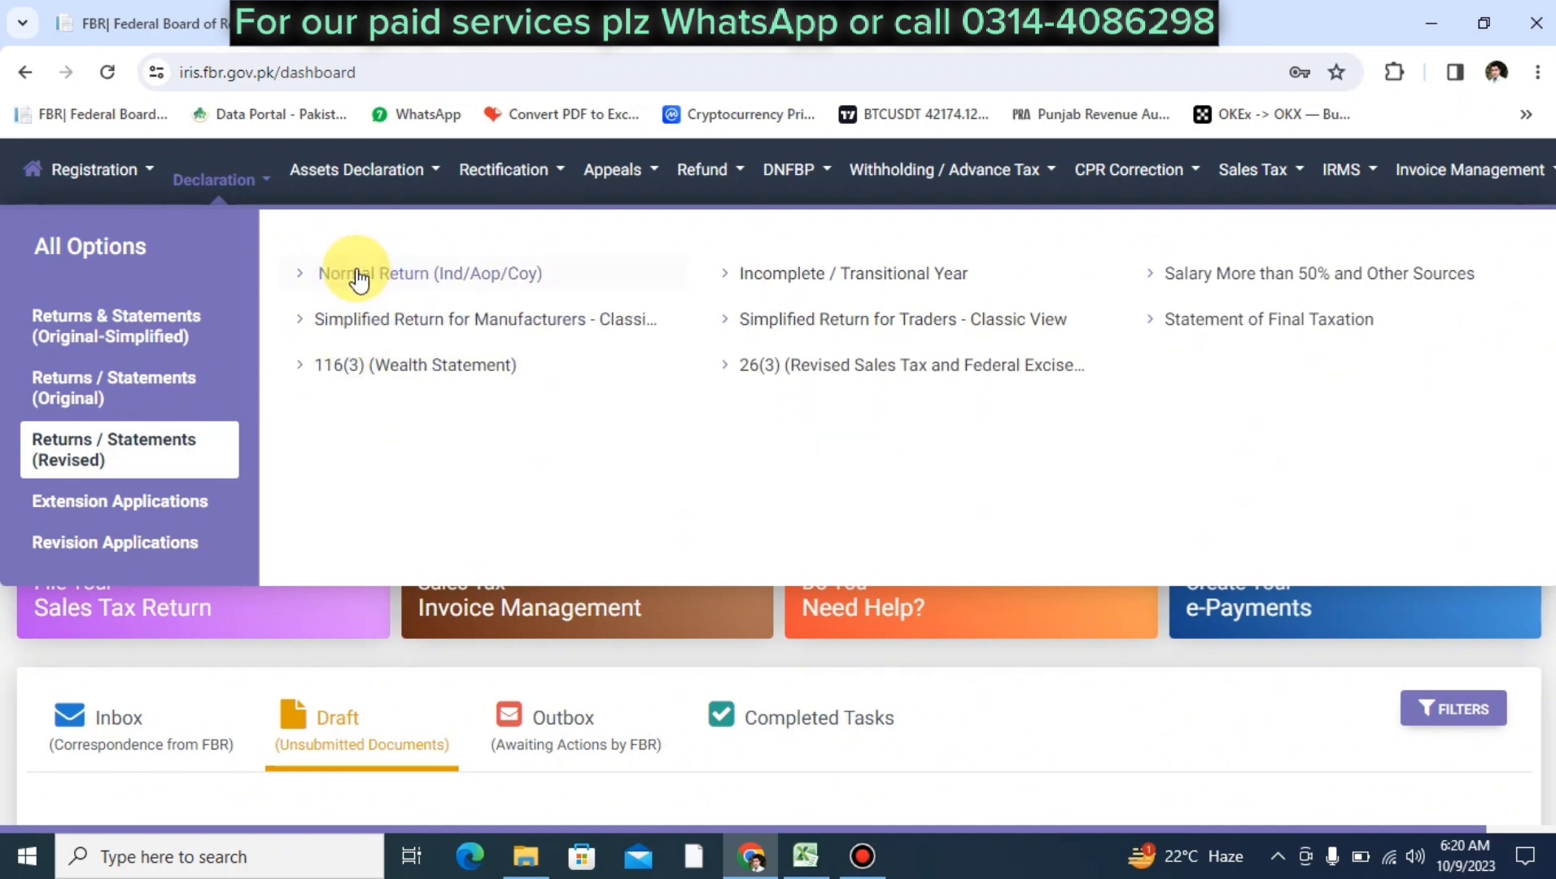
left_click(351, 386)
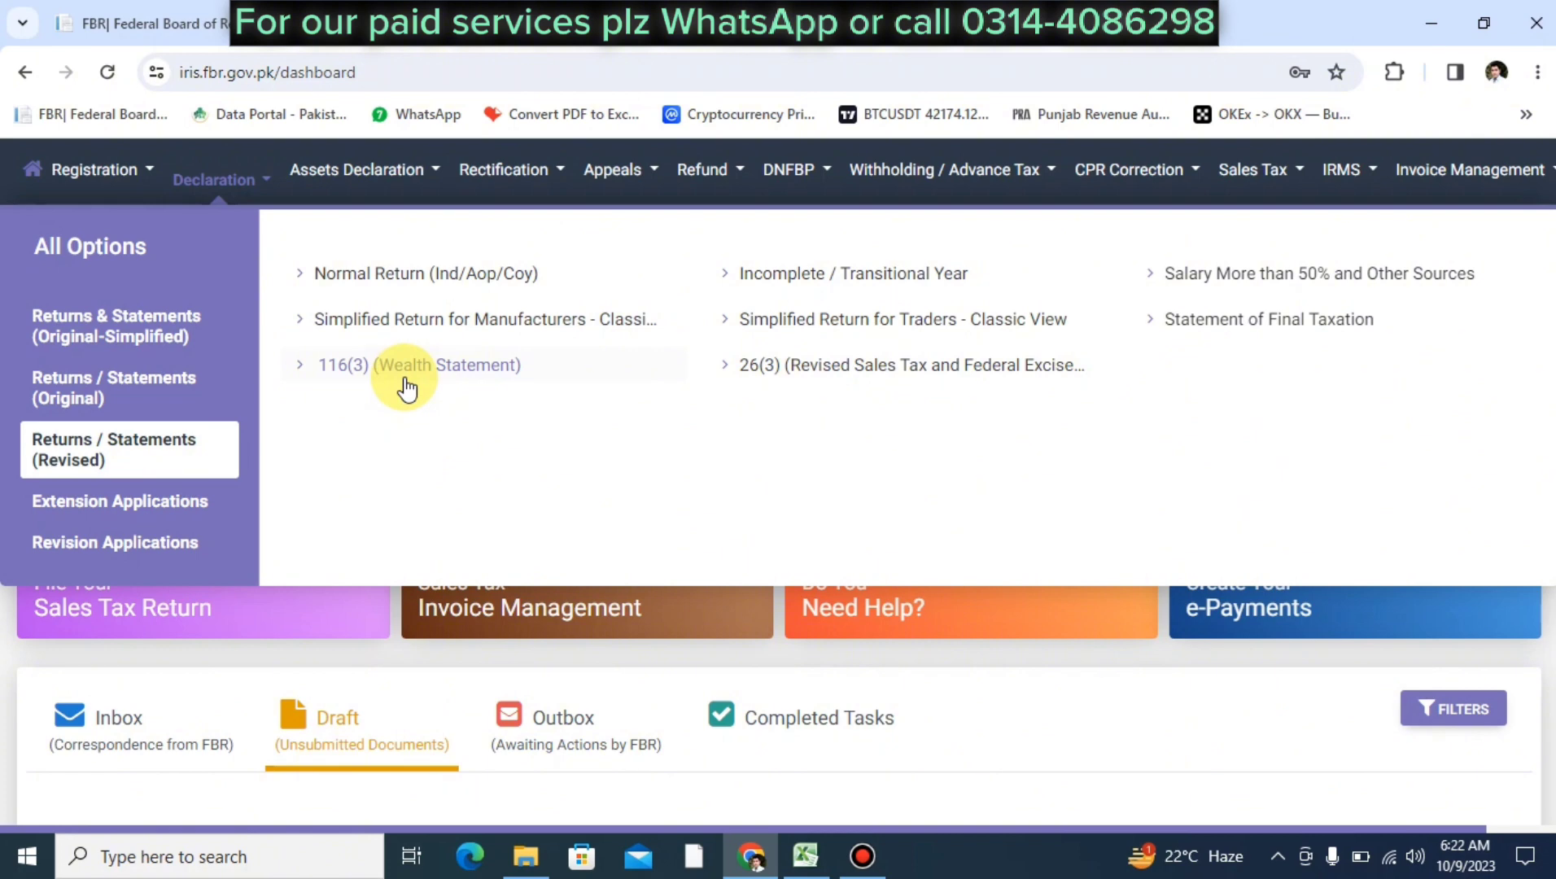
Start a revised Normal Return (Ind/Aop/Coy) for tax period 01-Jul-2022 to 30-Jun-2023
left_click(388, 277)
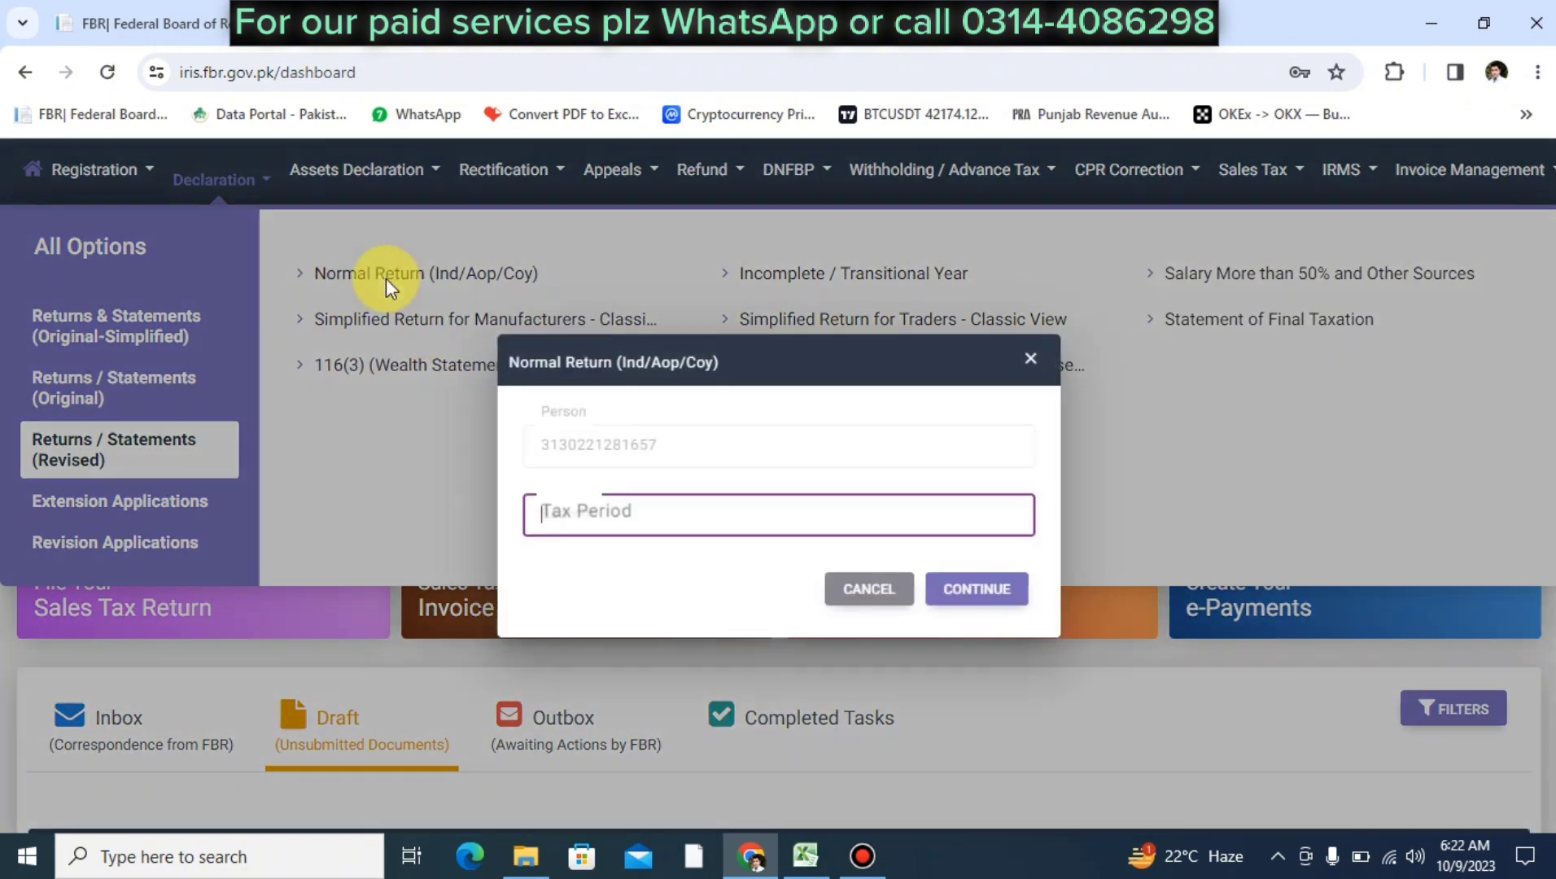
type("2023")
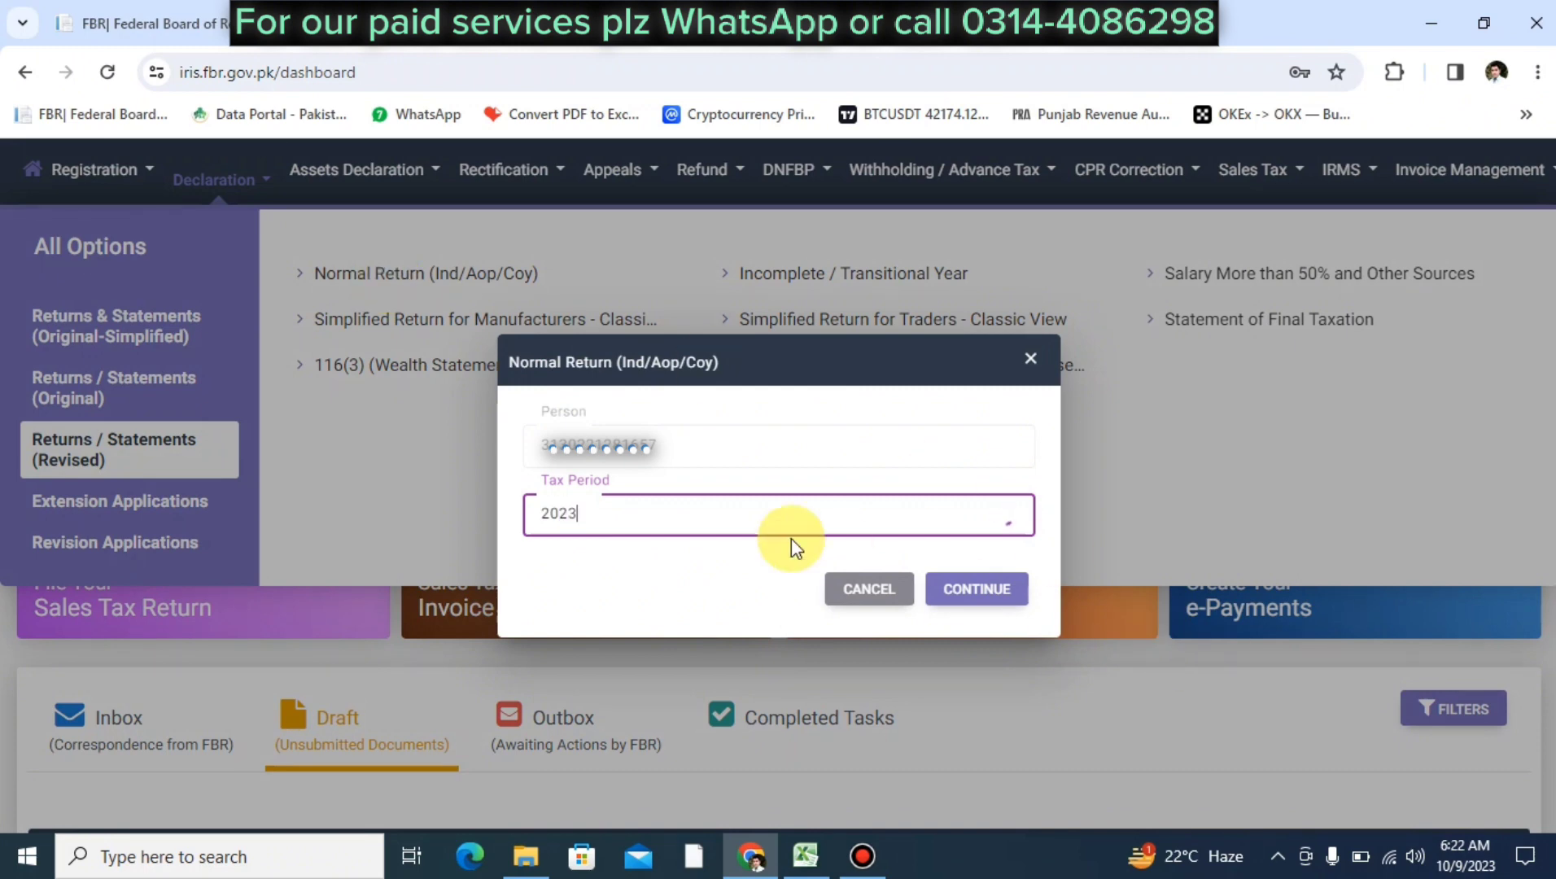
left_click(687, 565)
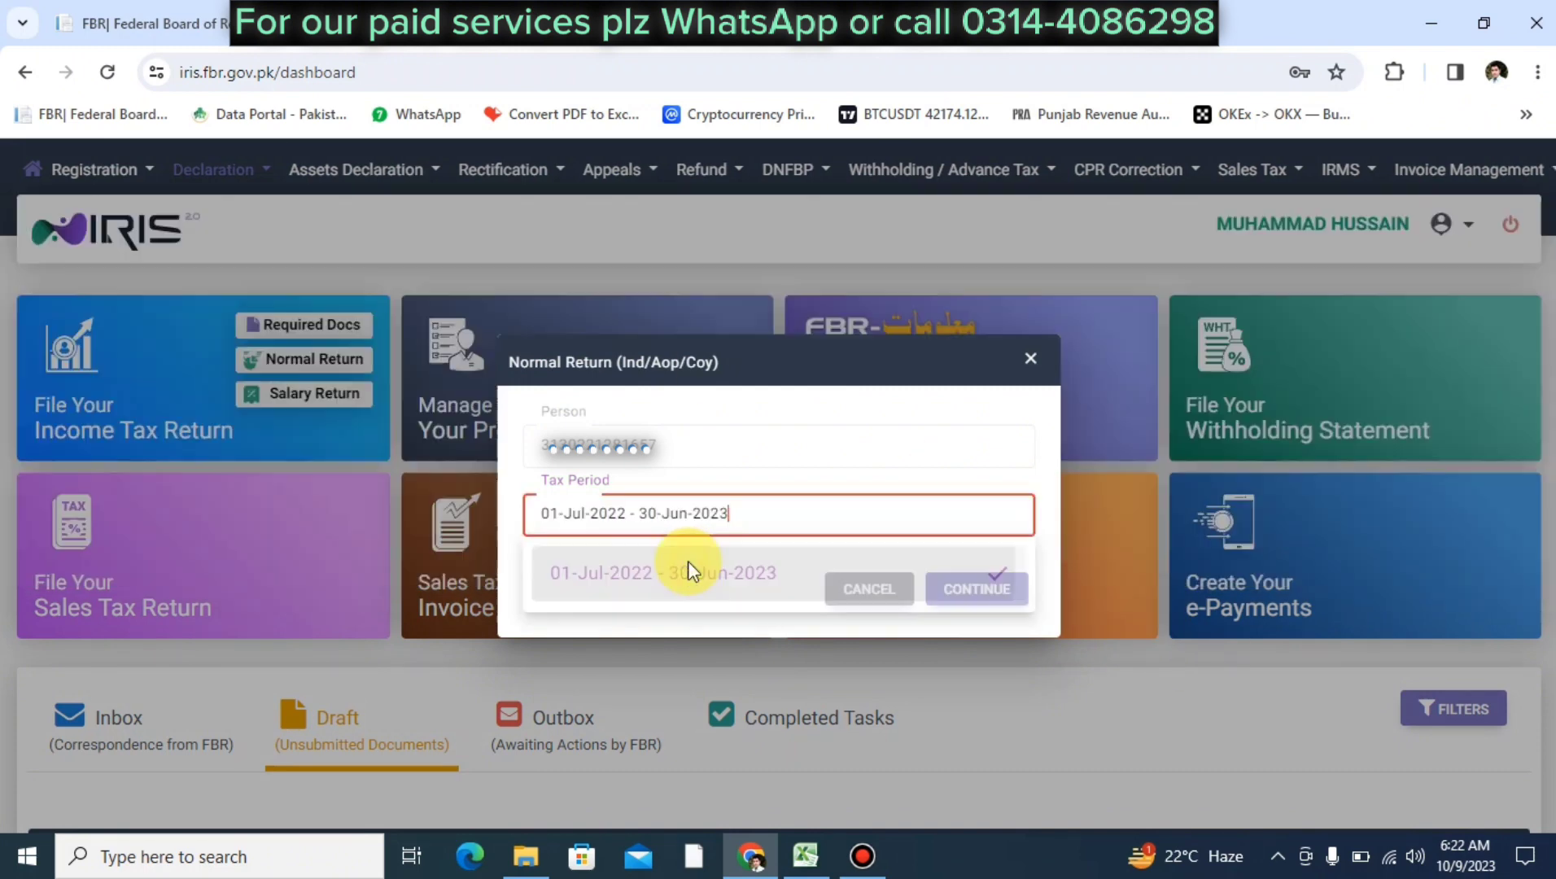
left_click(952, 580)
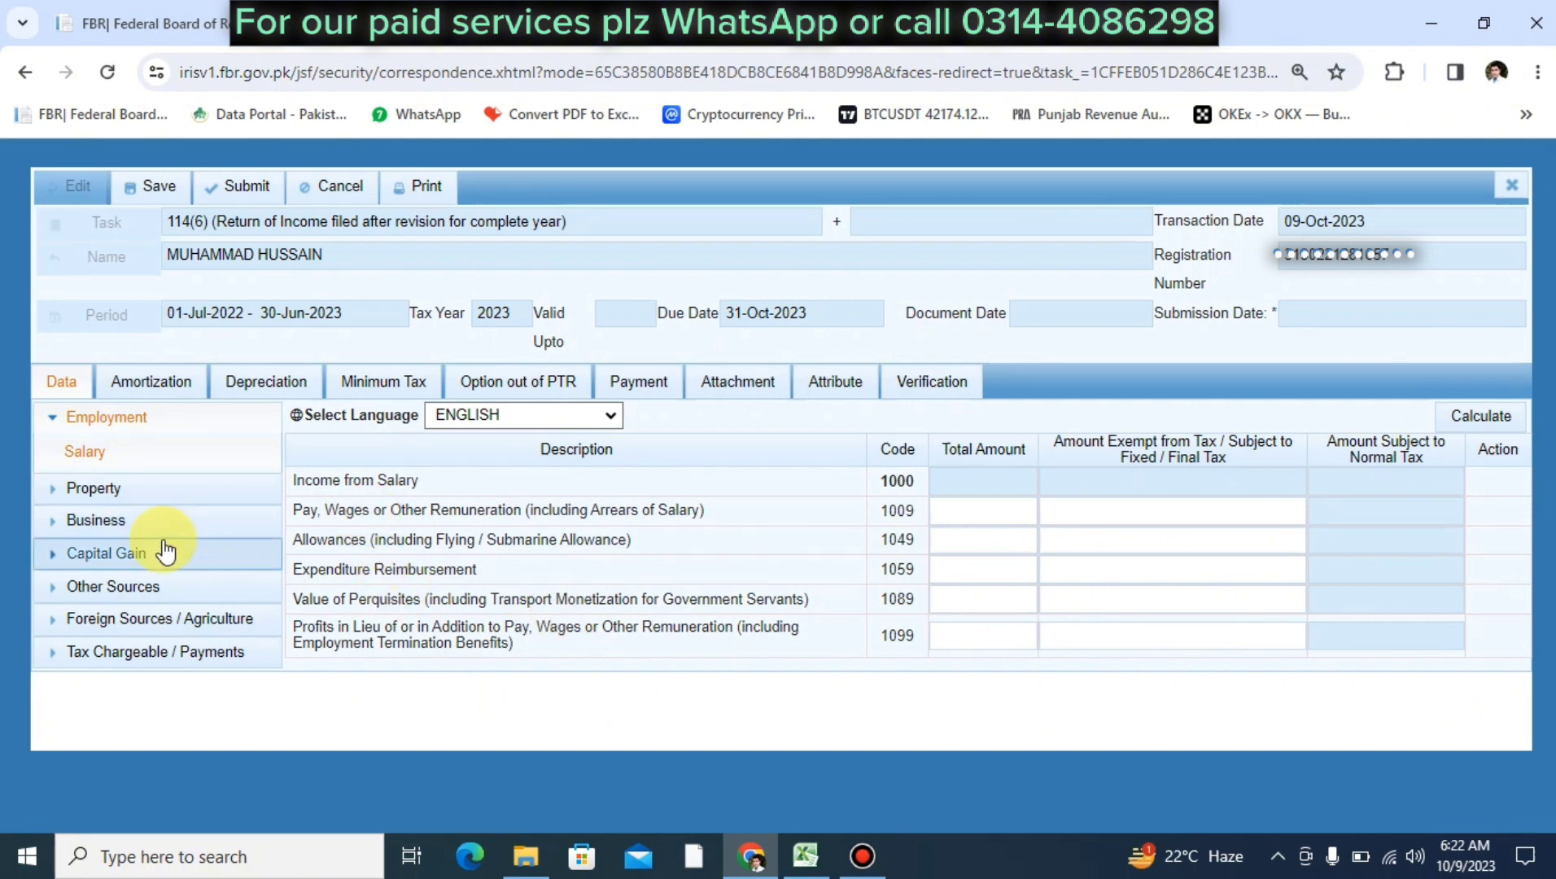
View Computations under Tax Chargeable / Payments, confirm the 550,000 other-sources total, and expand Business
left_click(169, 654)
scroll(171, 594, "down", 2)
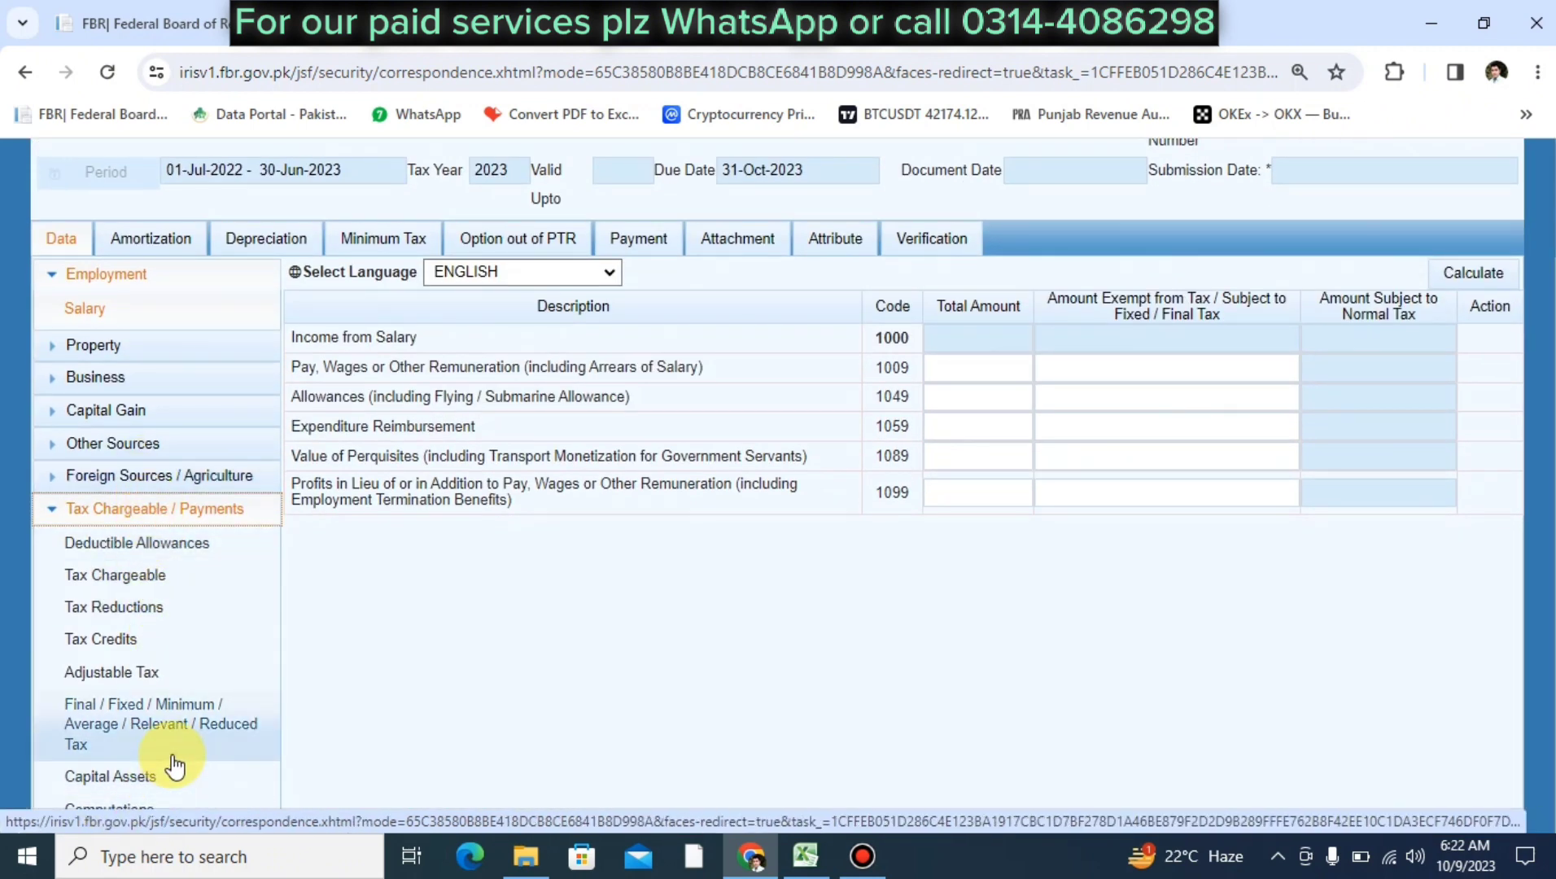
left_click(152, 812)
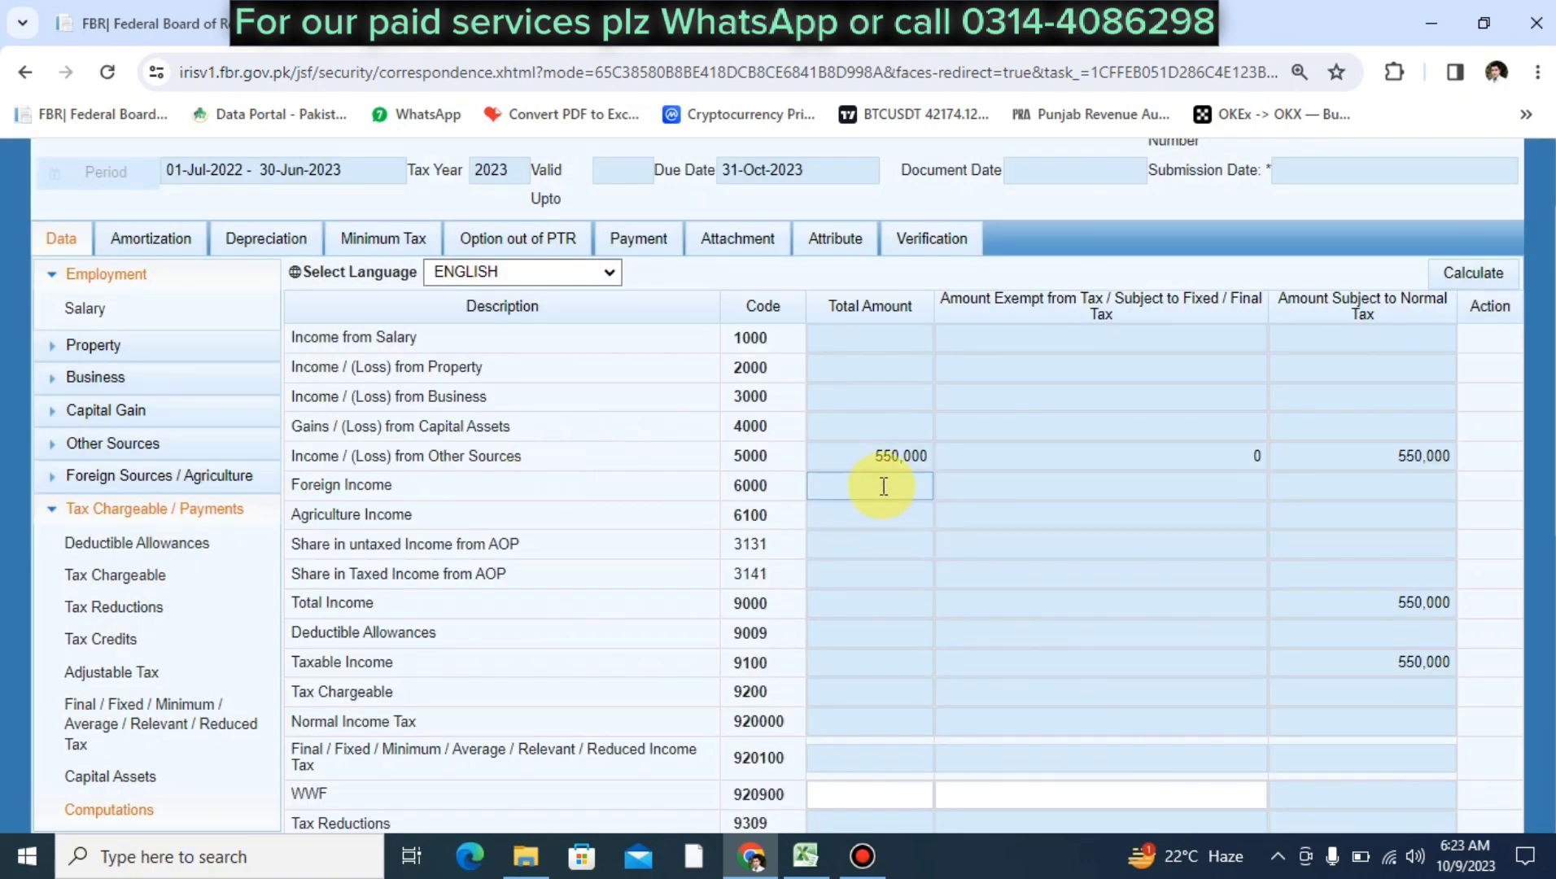
left_click(874, 459)
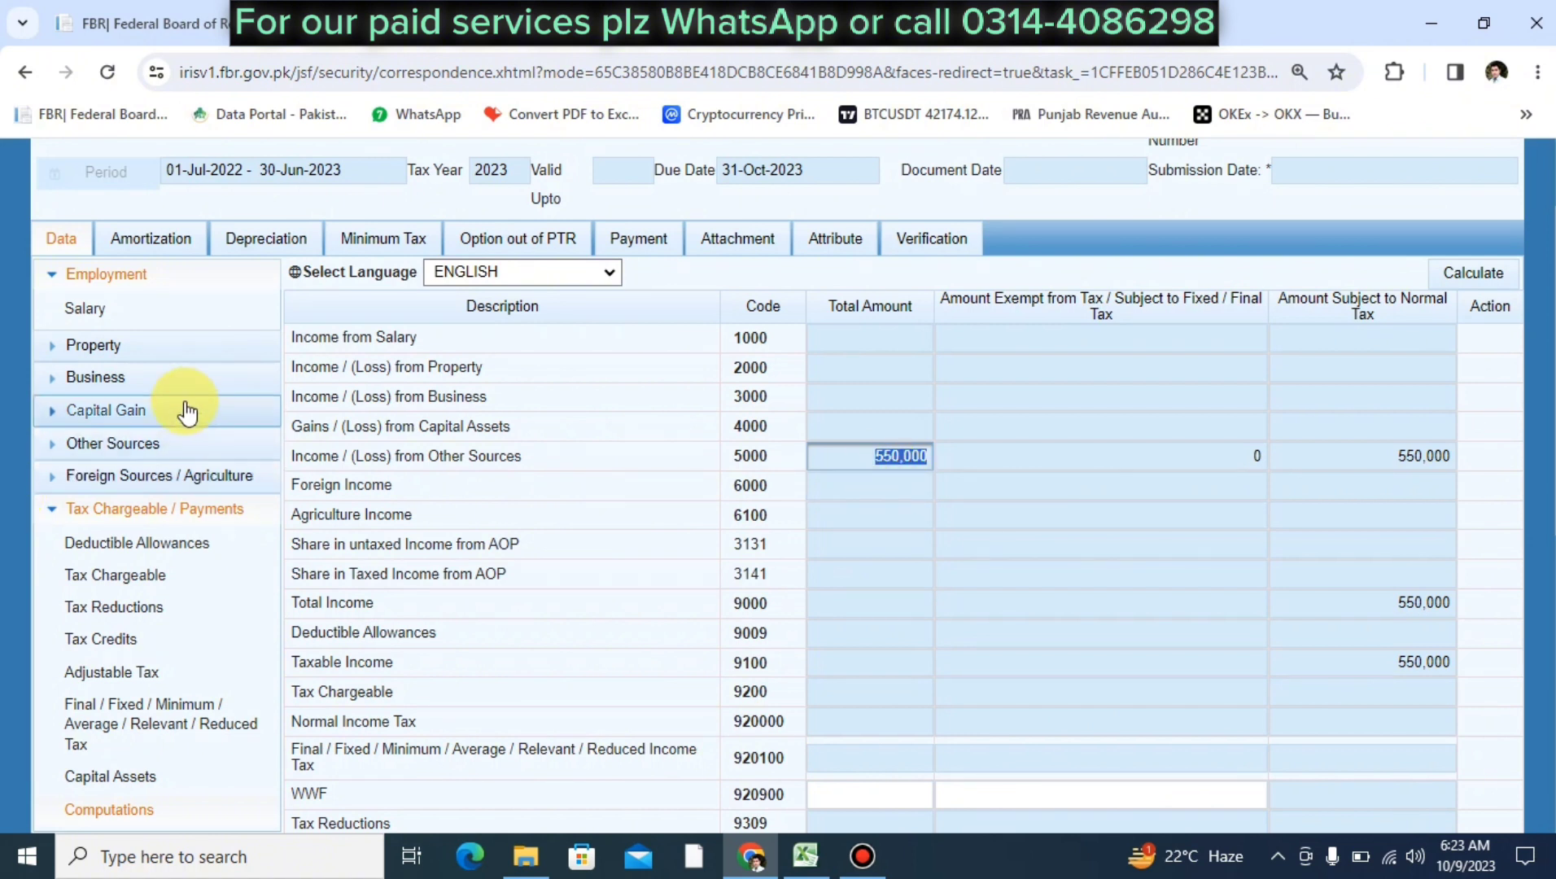
left_click(157, 388)
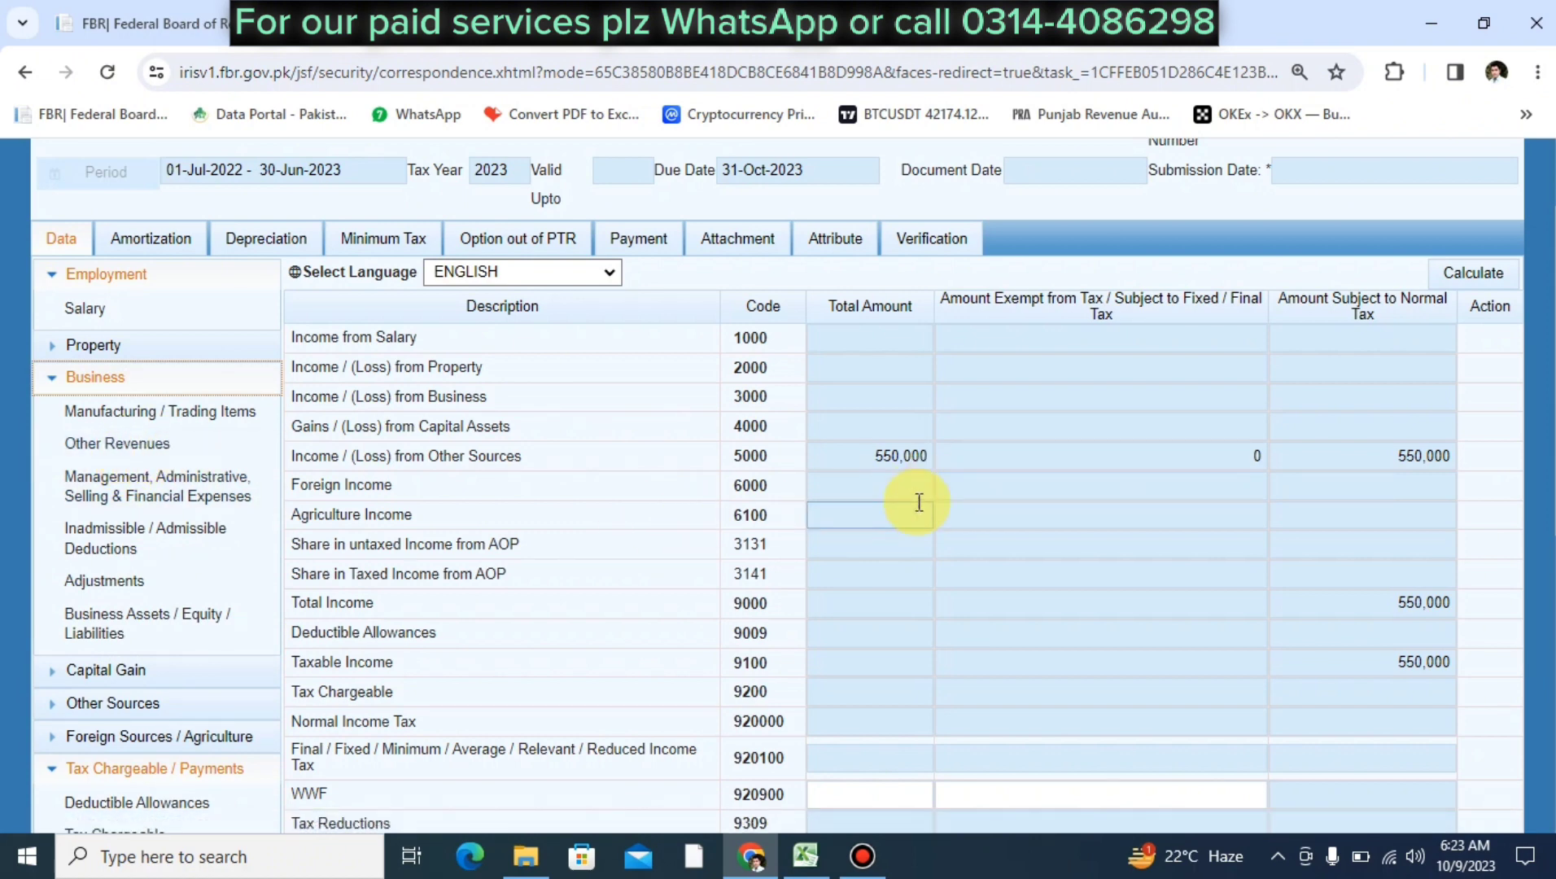
scroll(917, 495, "down", 7)
scroll(919, 502, "up", 6)
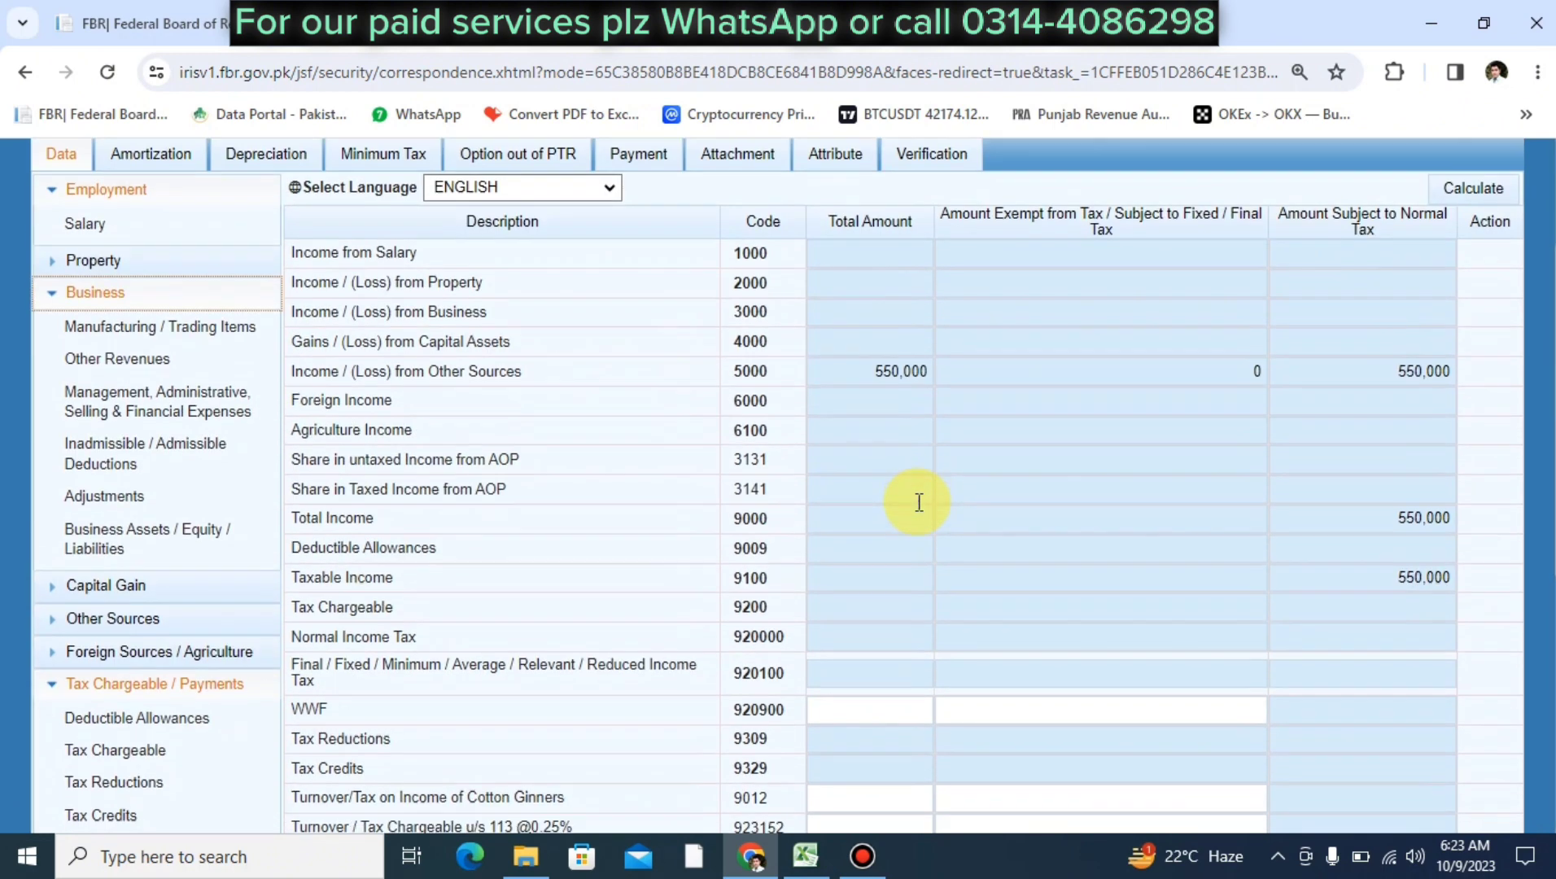
scroll(919, 502, "down", 2)
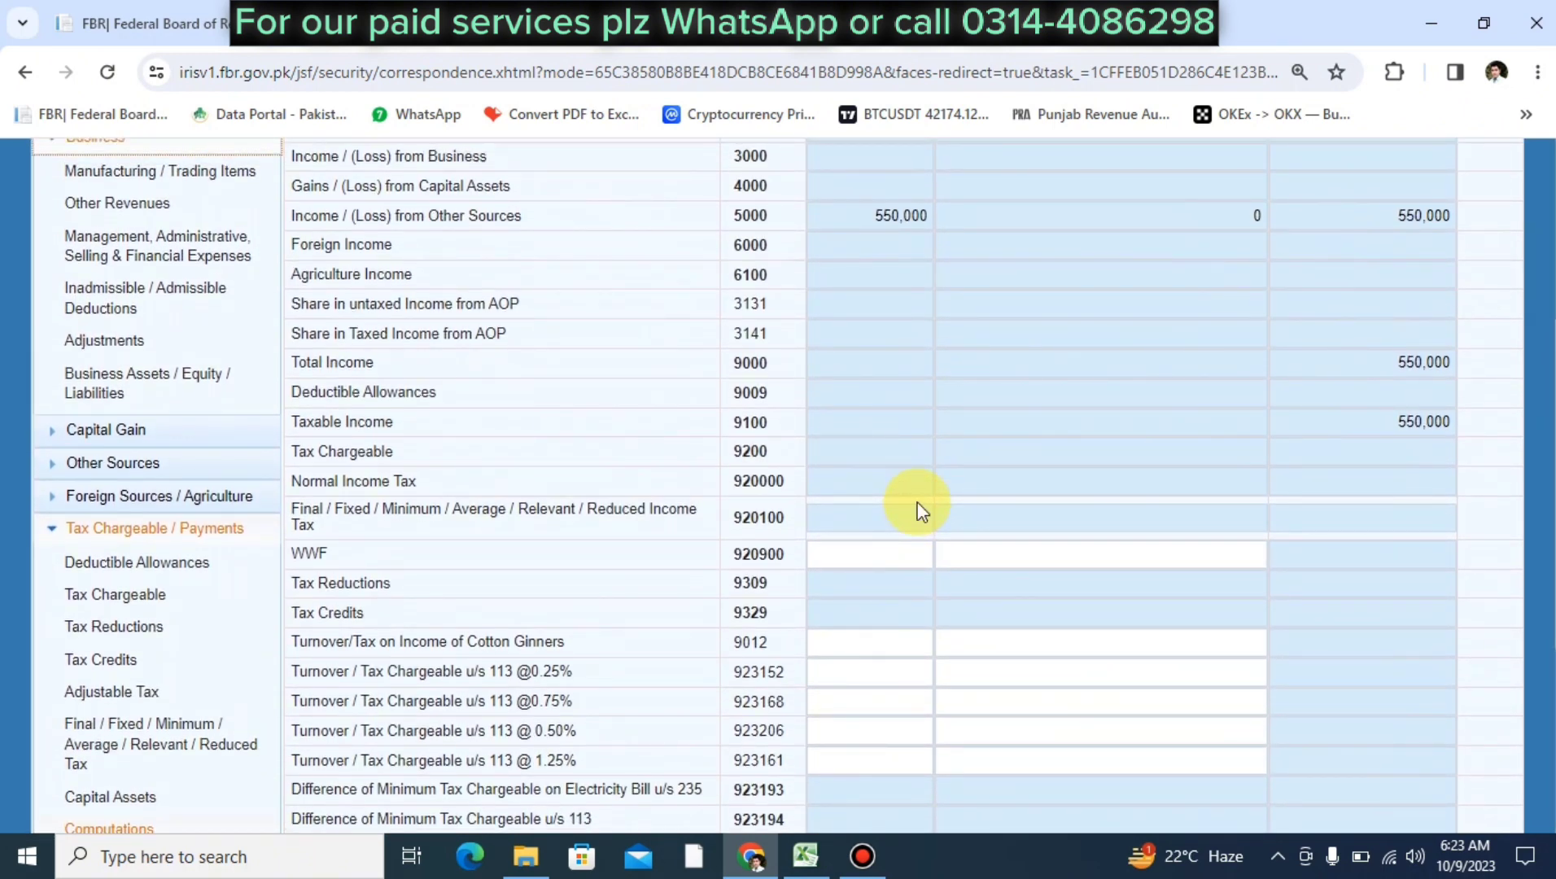
scroll(920, 510, "down", 5)
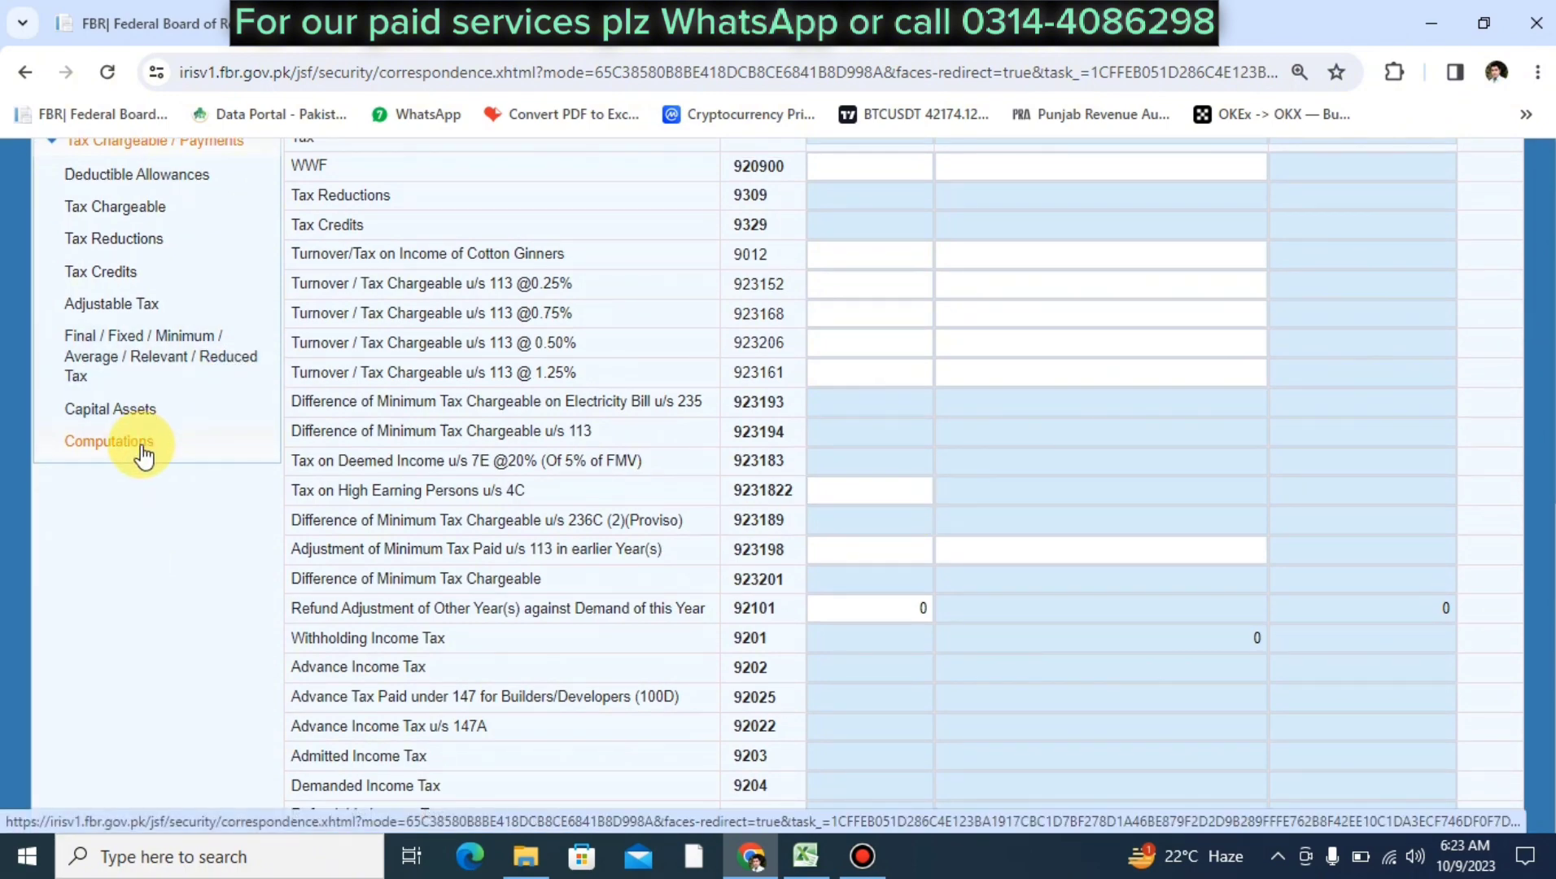
left_click(142, 454)
scroll(897, 638, "down", 8)
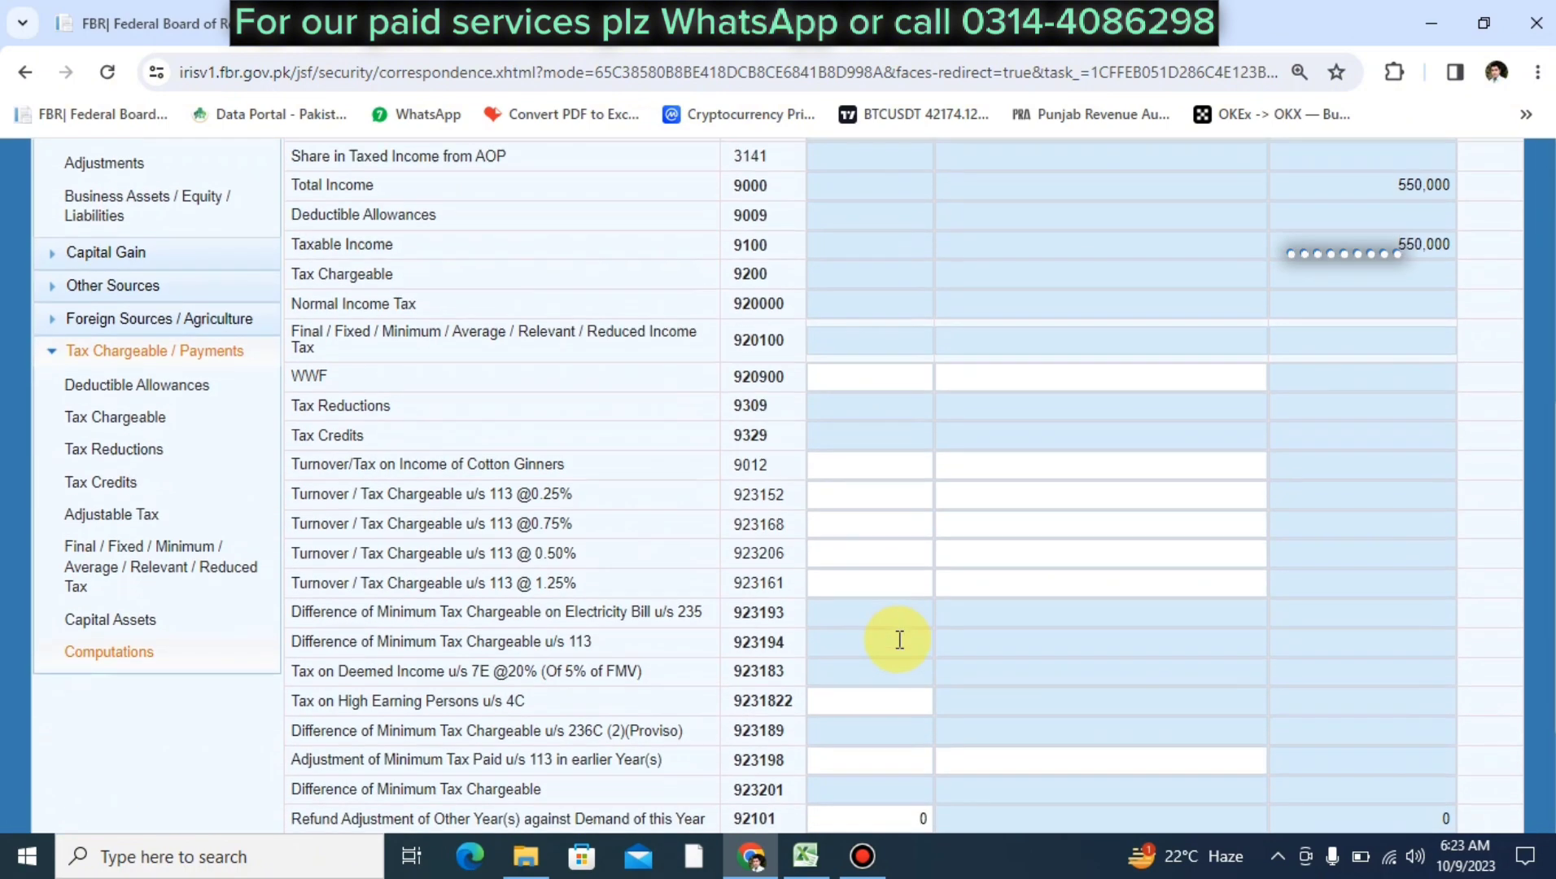
scroll(899, 639, "up", 3)
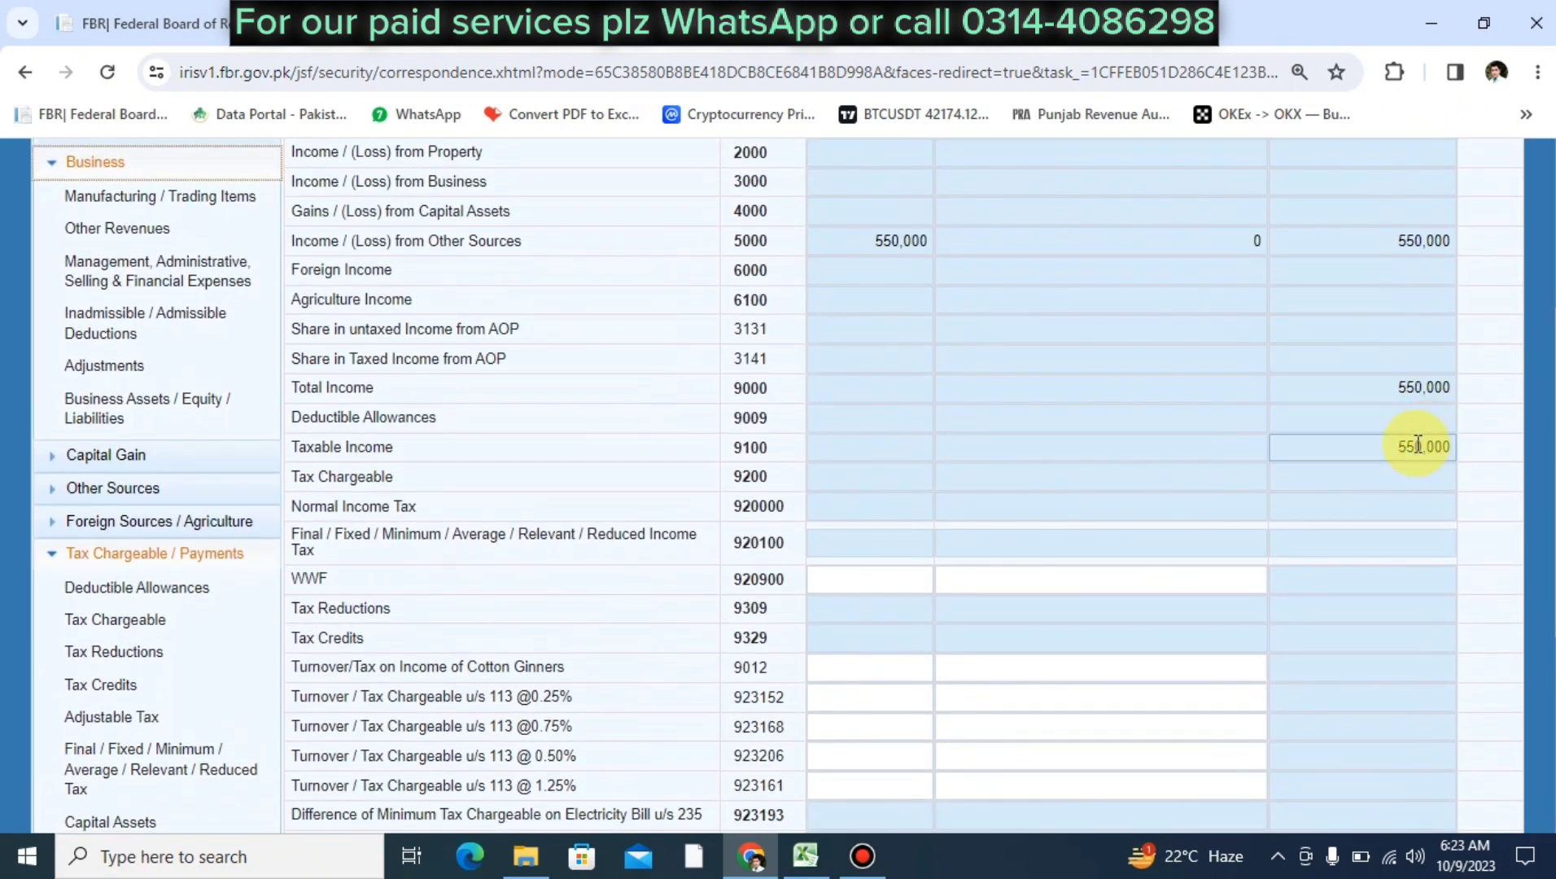
double_click(1414, 447)
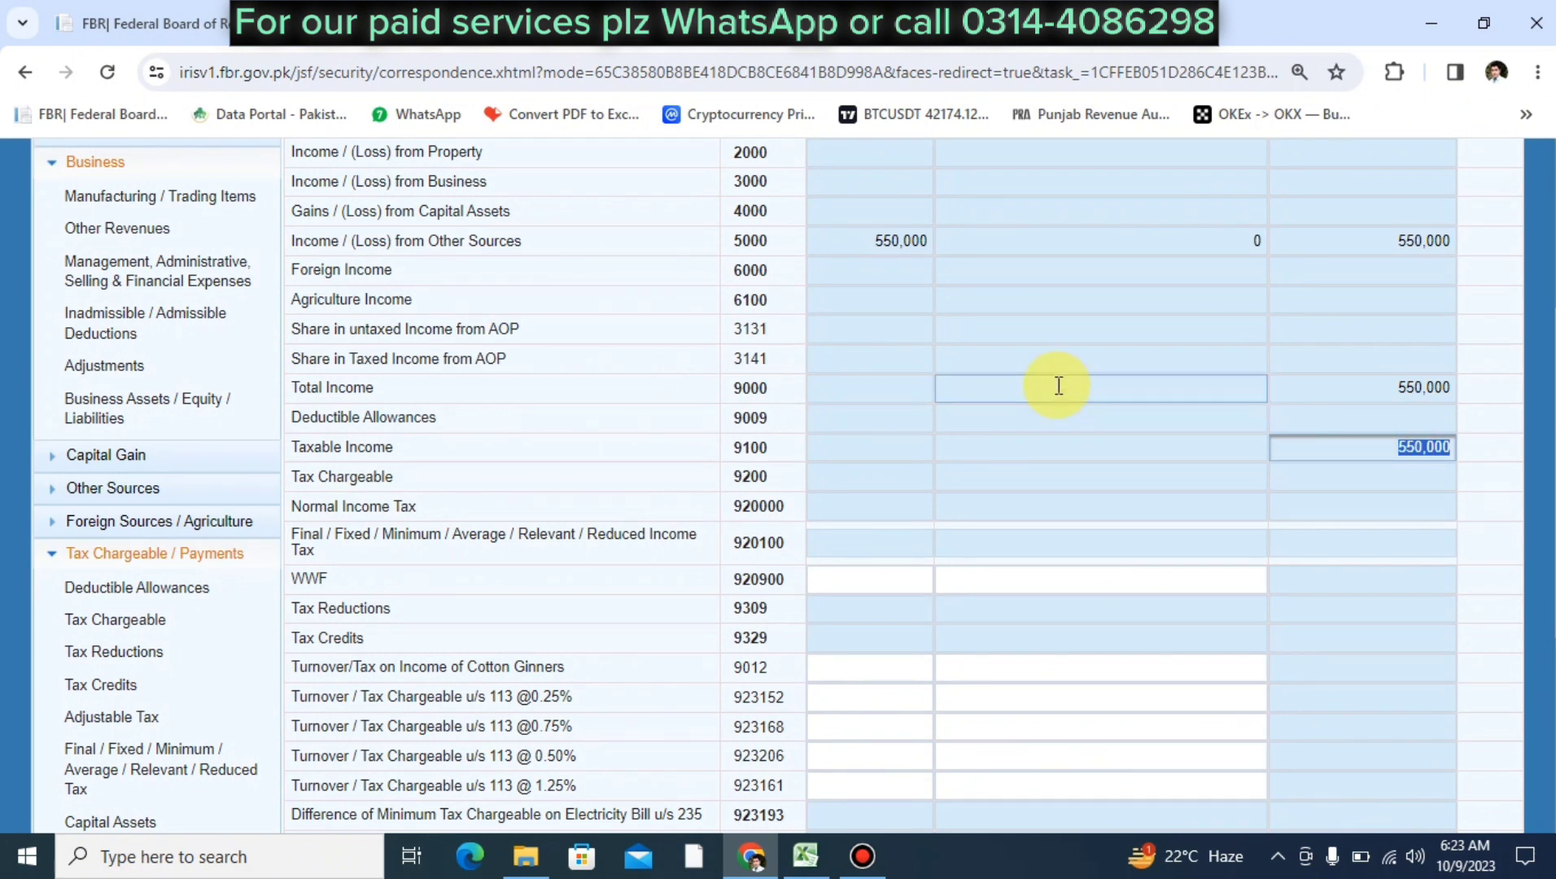
scroll(1058, 386, "up", 1)
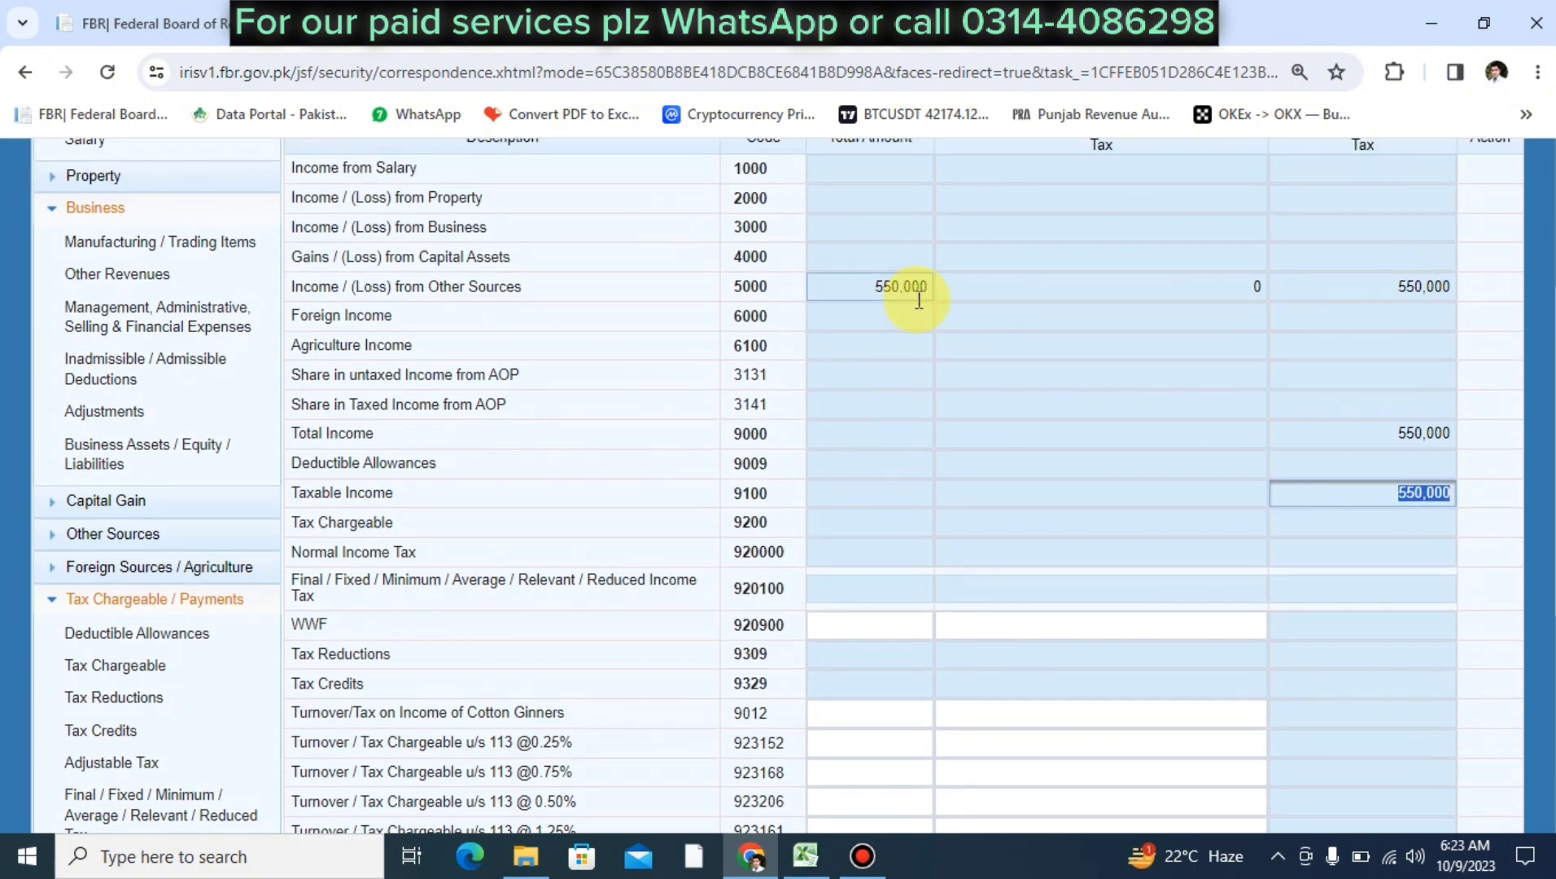
left_click(876, 288)
scroll(876, 287, "up", 1)
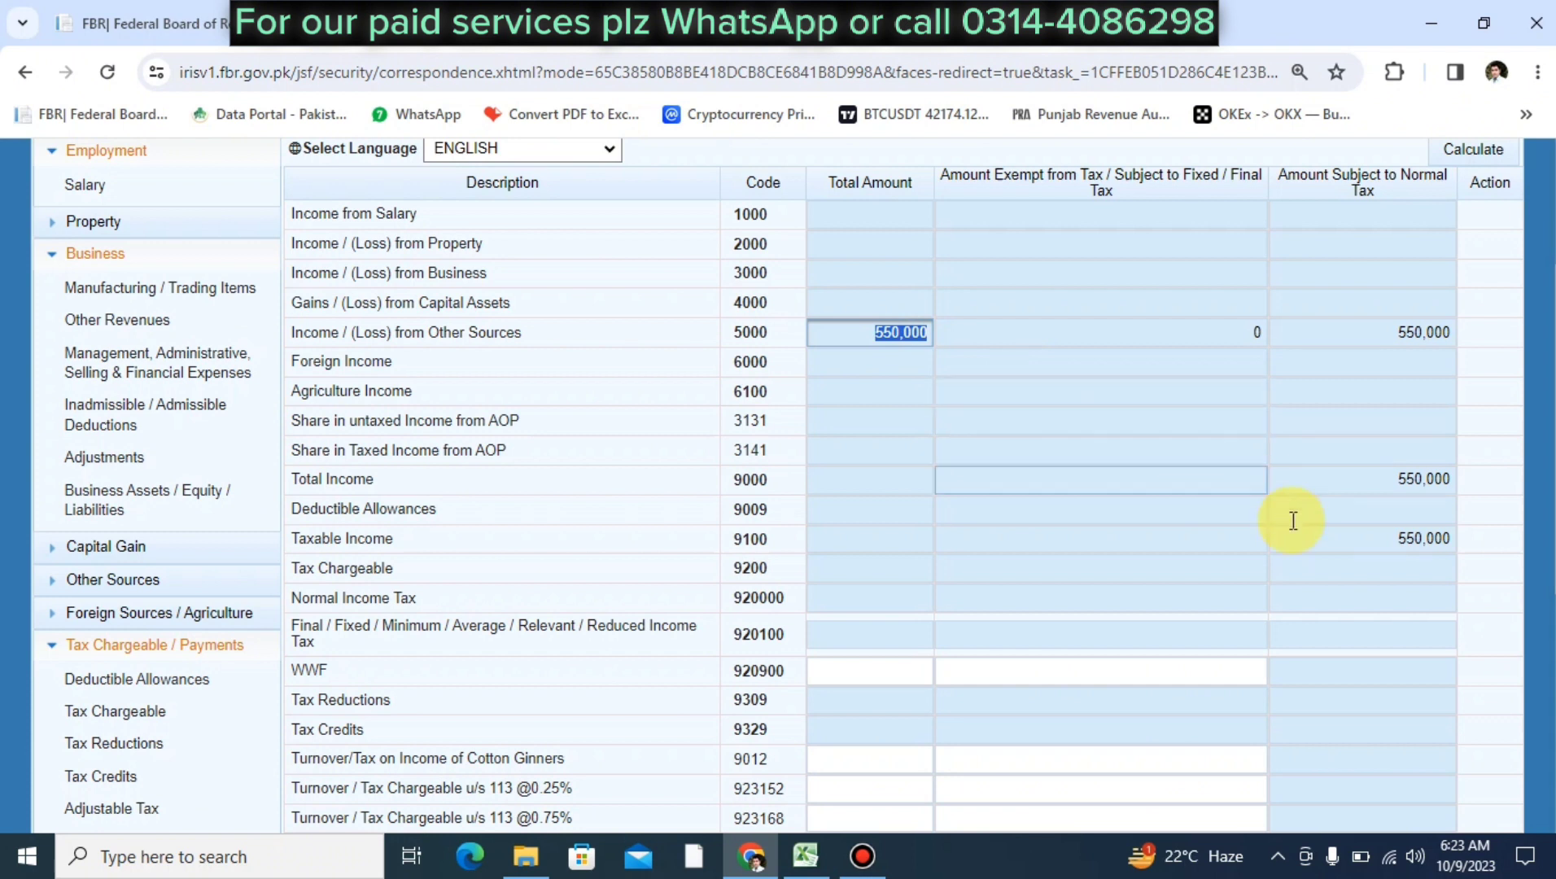
left_click(1386, 540)
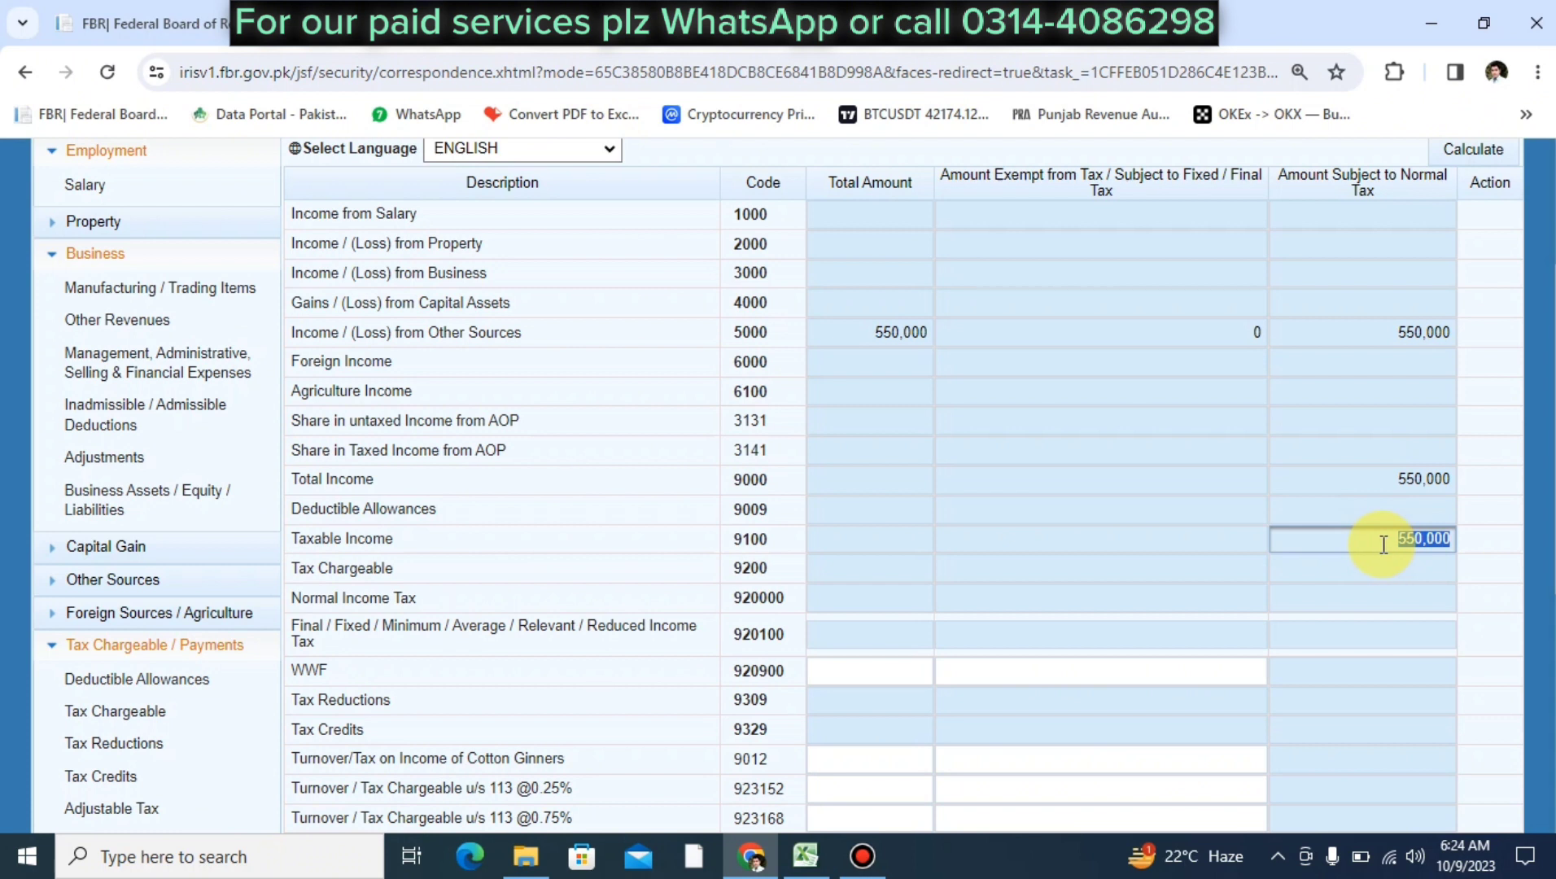
Check Other Sources, Total and Taxable Income at 550,000, then view Other Sources Receipts / Deductions
double_click(1404, 478)
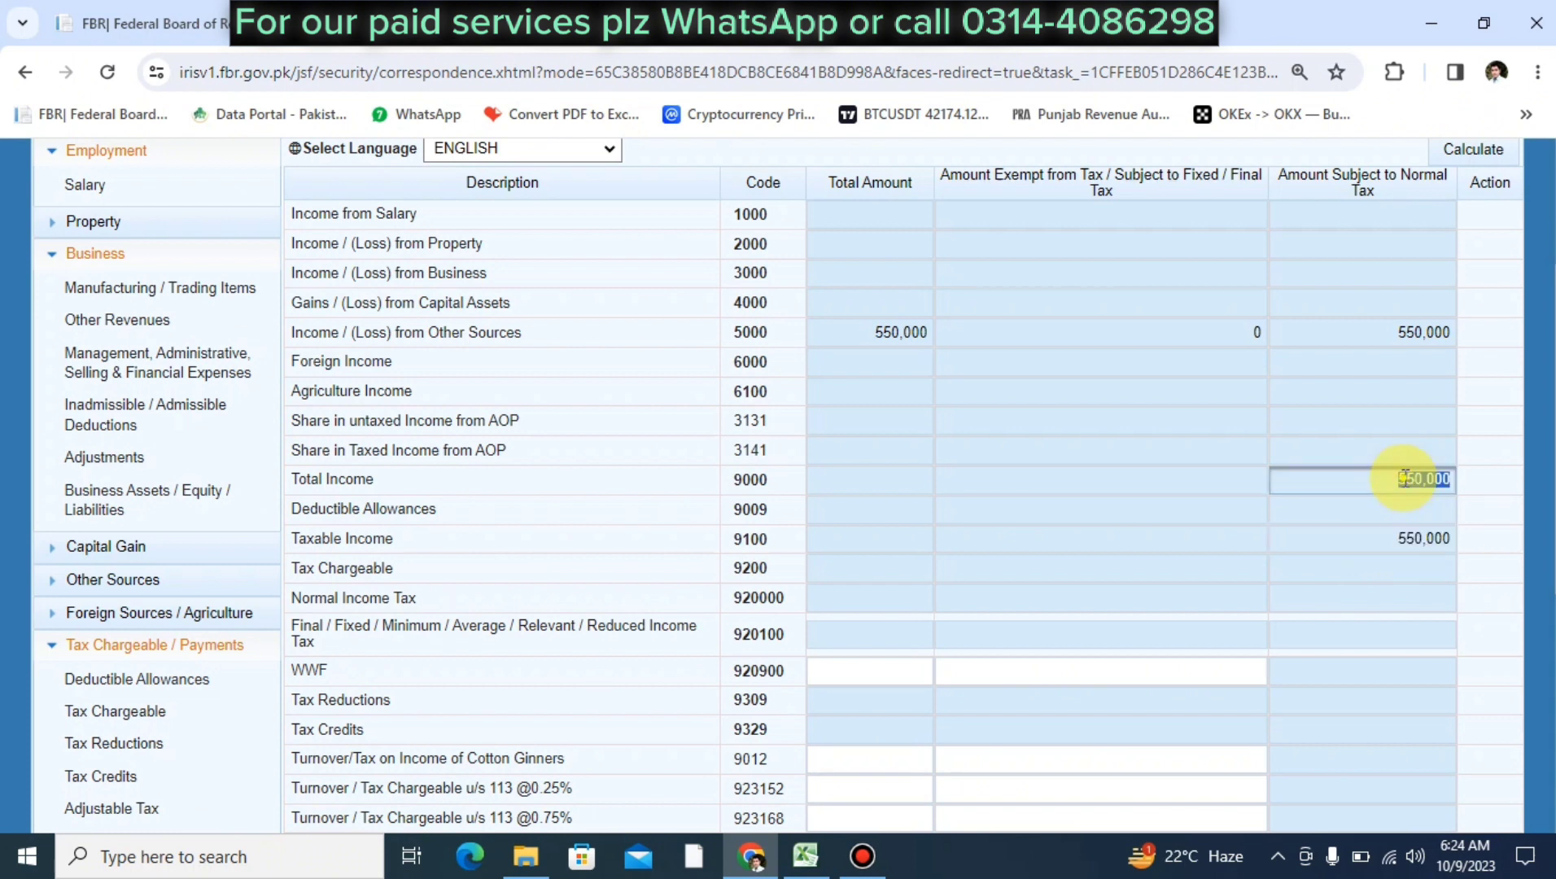
double_click(1393, 538)
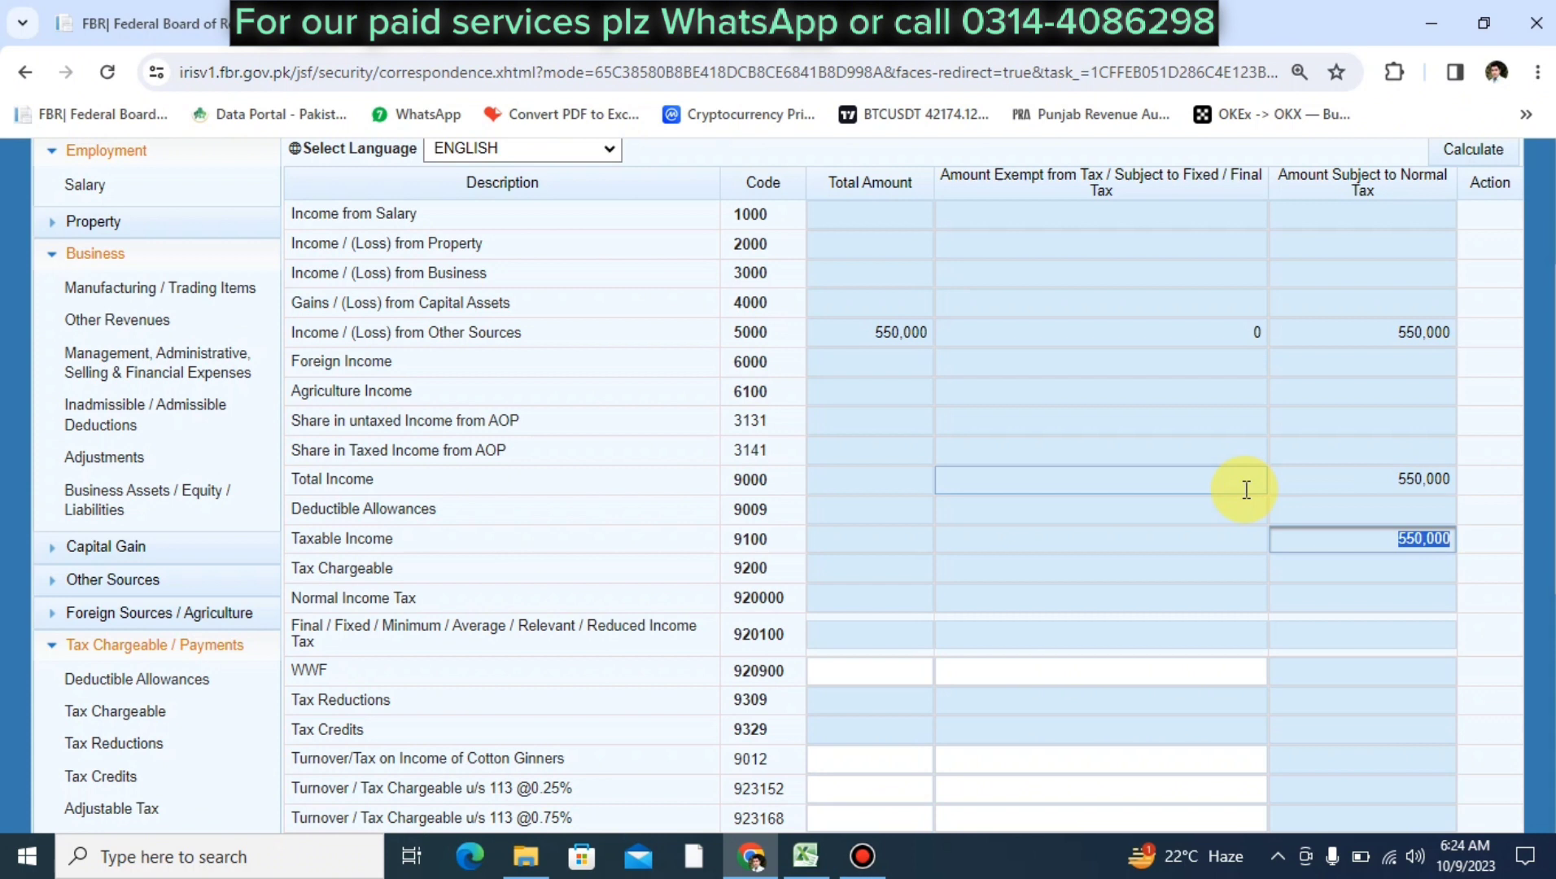
left_click(1383, 480)
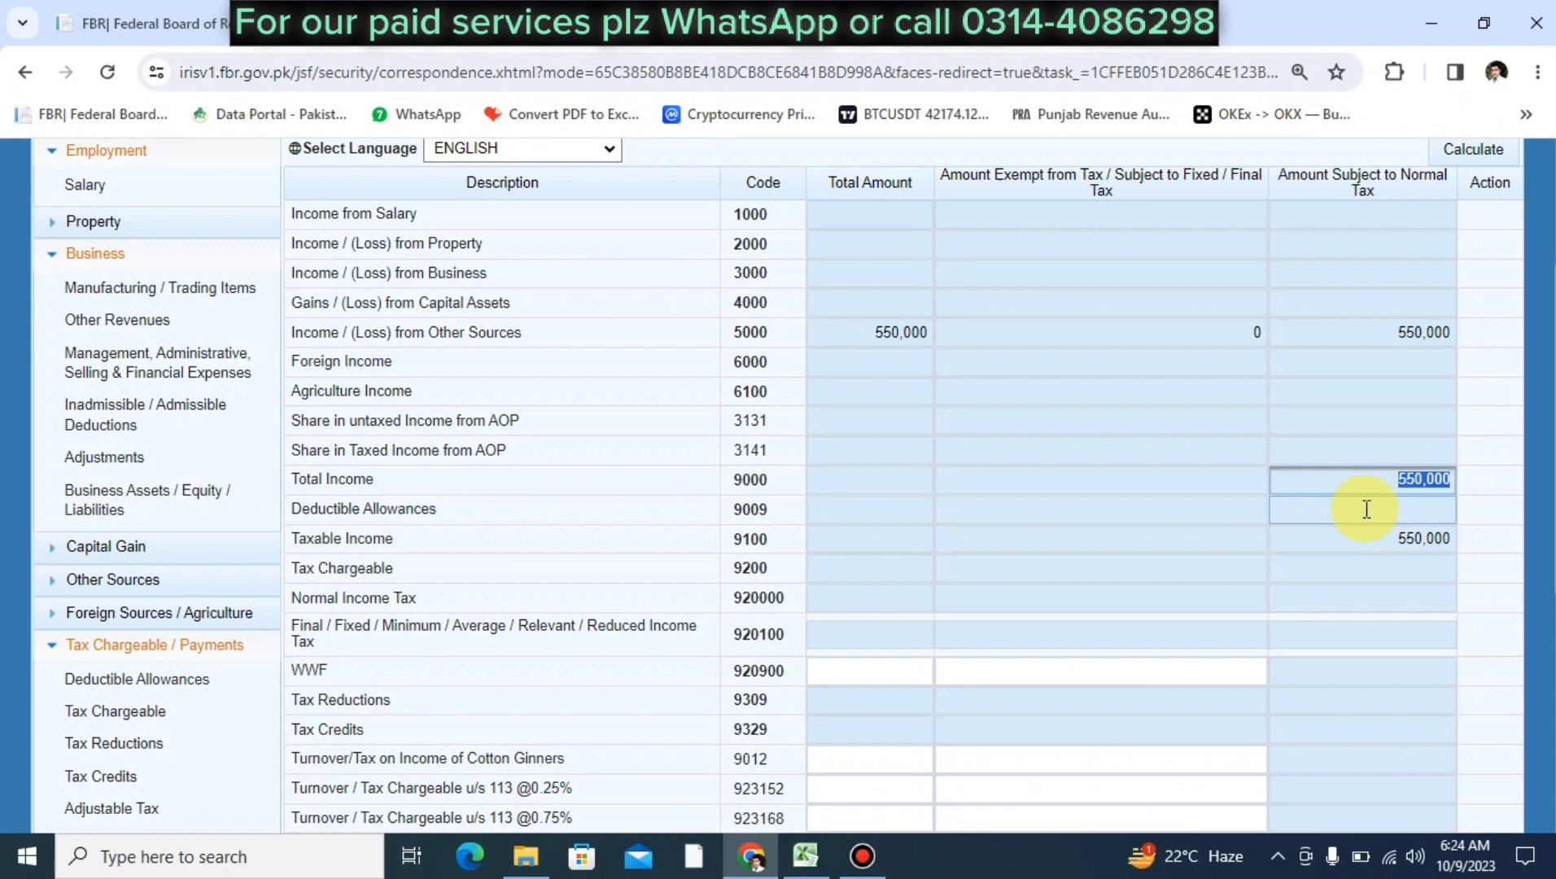
left_click(1400, 332)
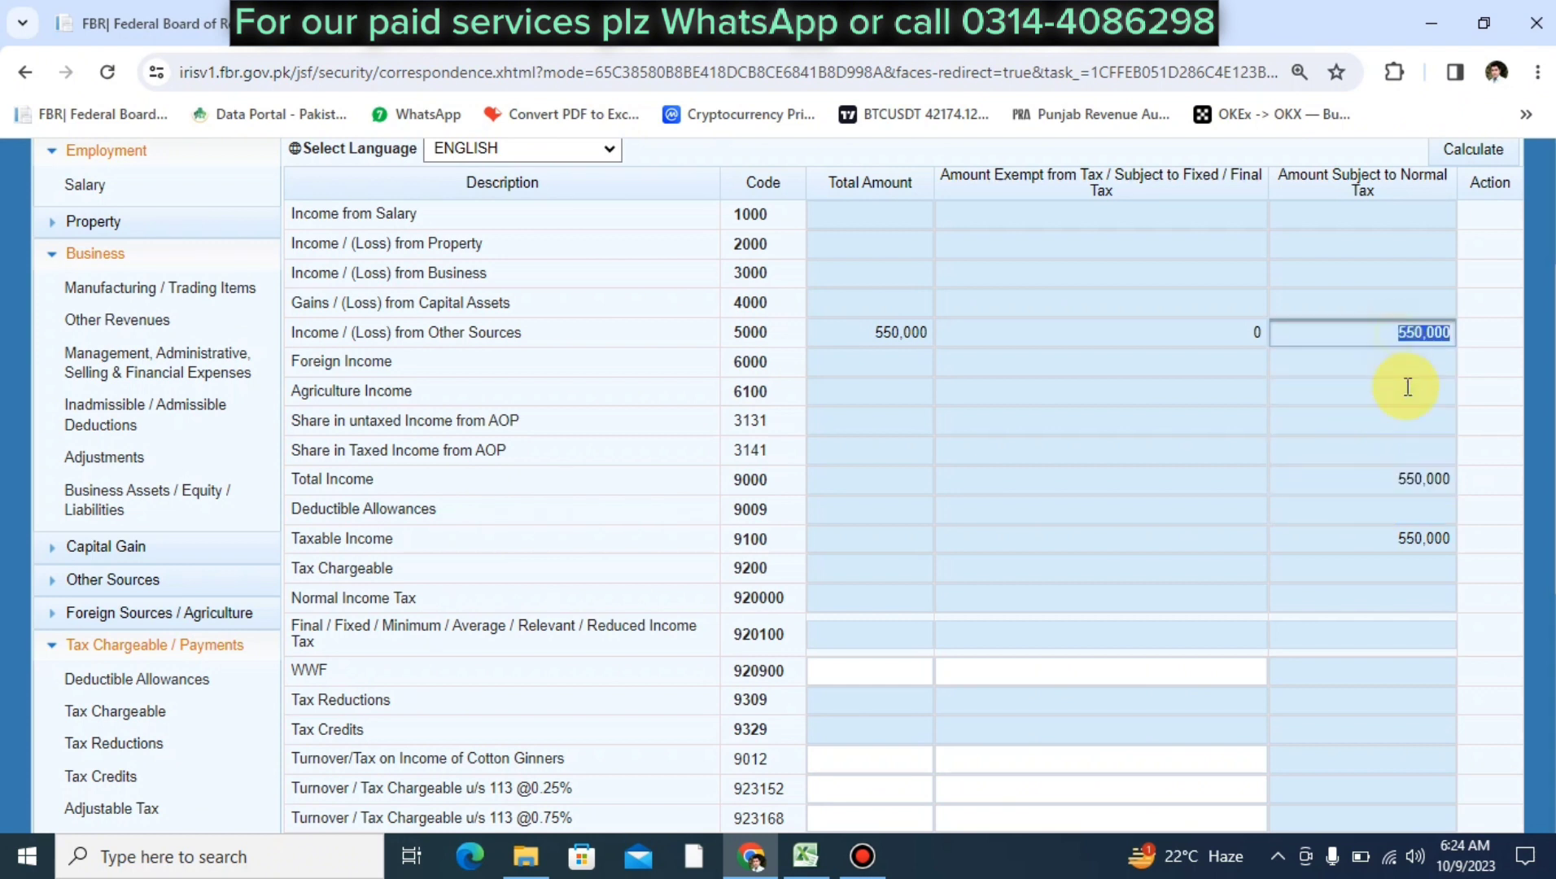
left_click(1393, 484)
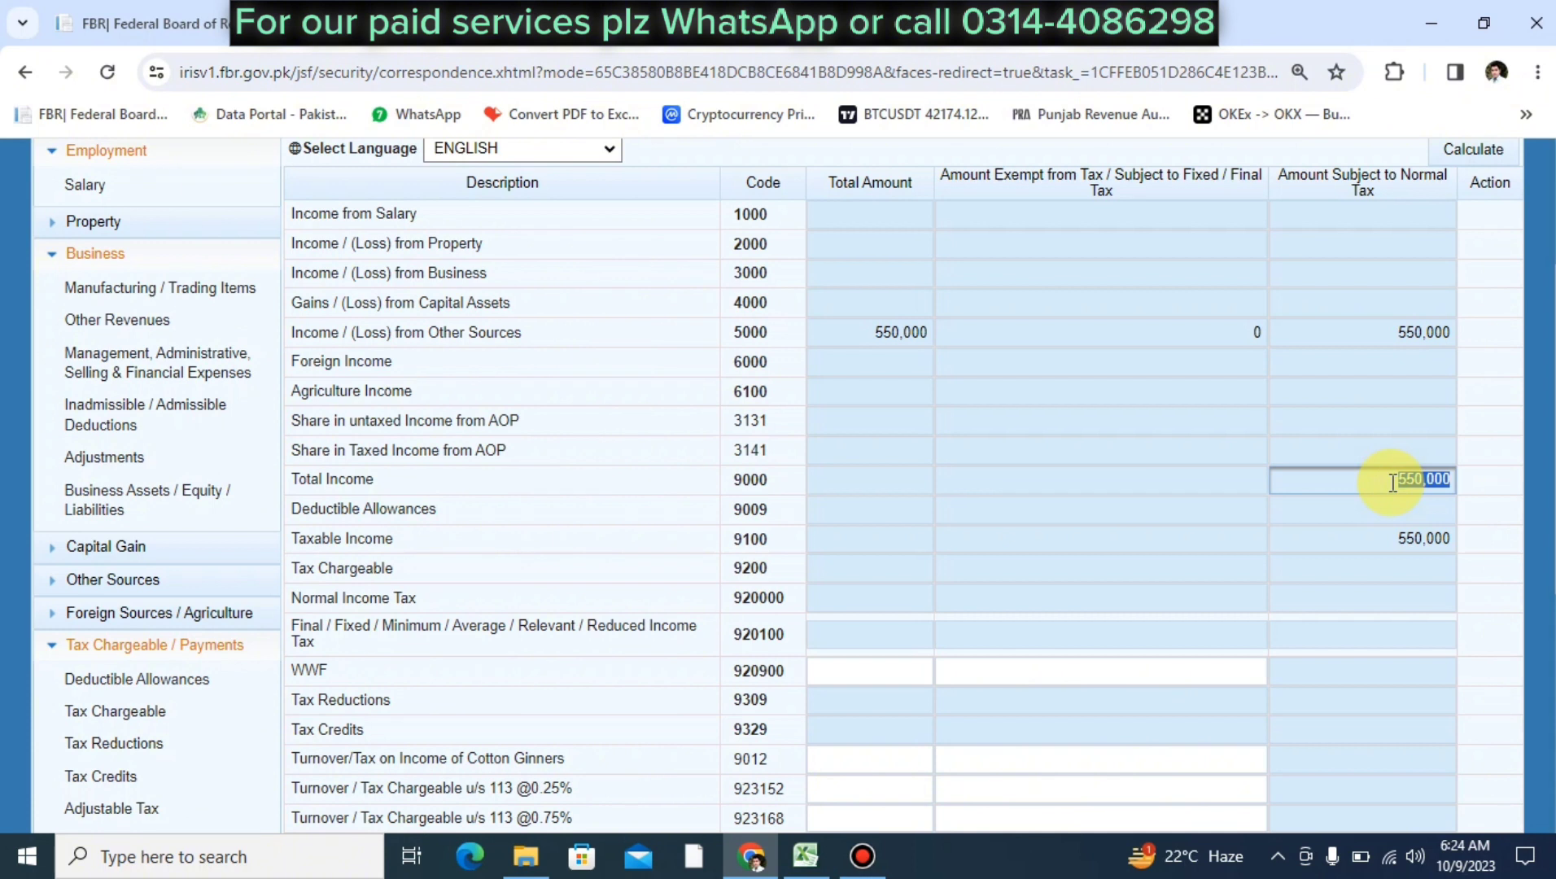
left_click(1399, 542)
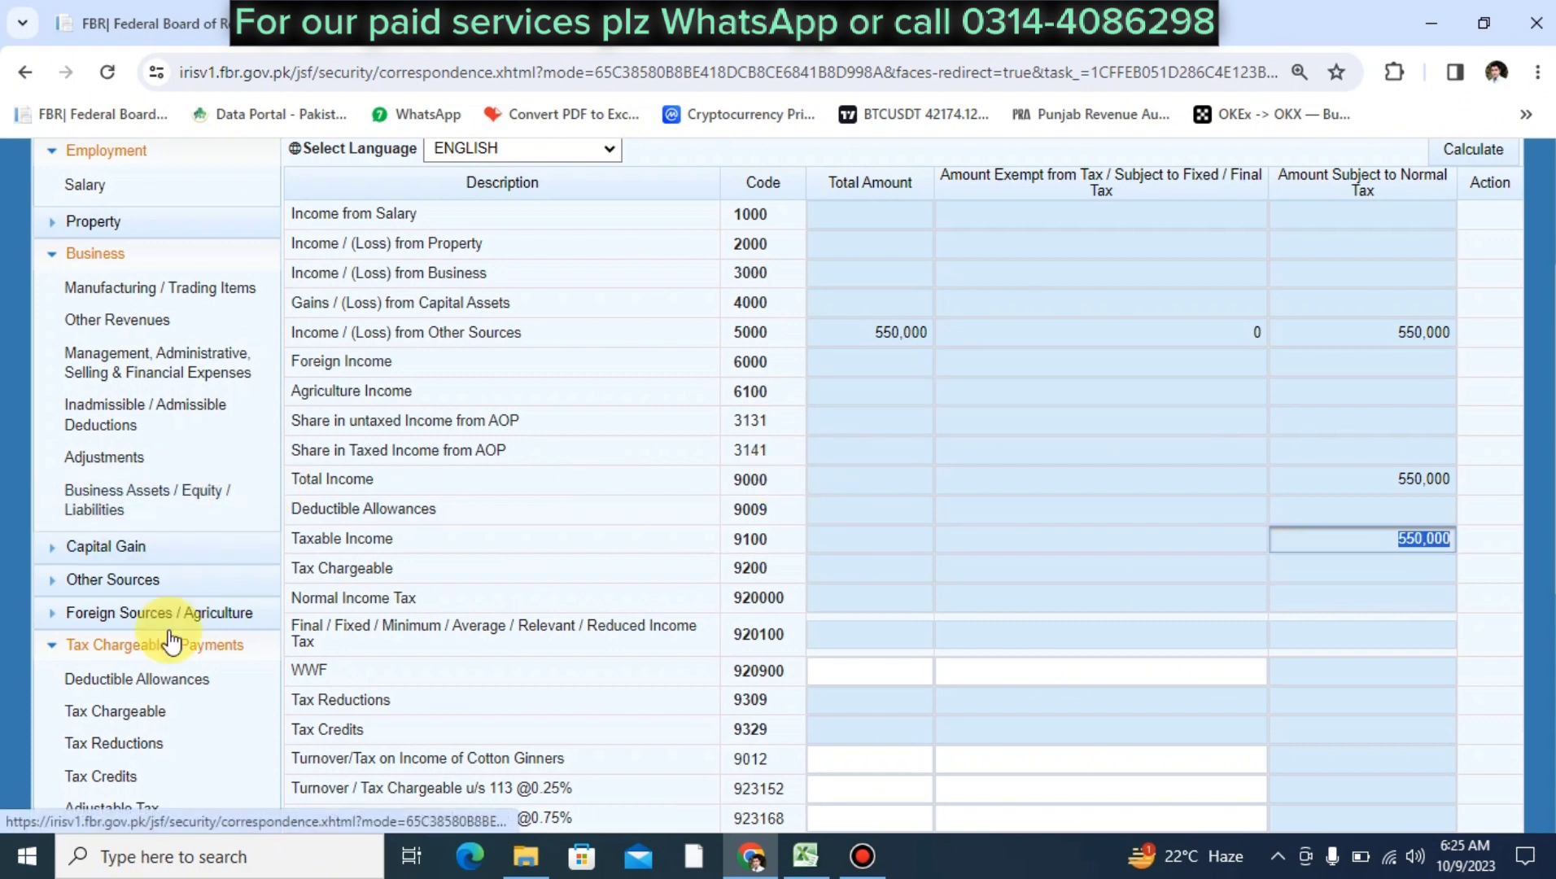
left_click(122, 579)
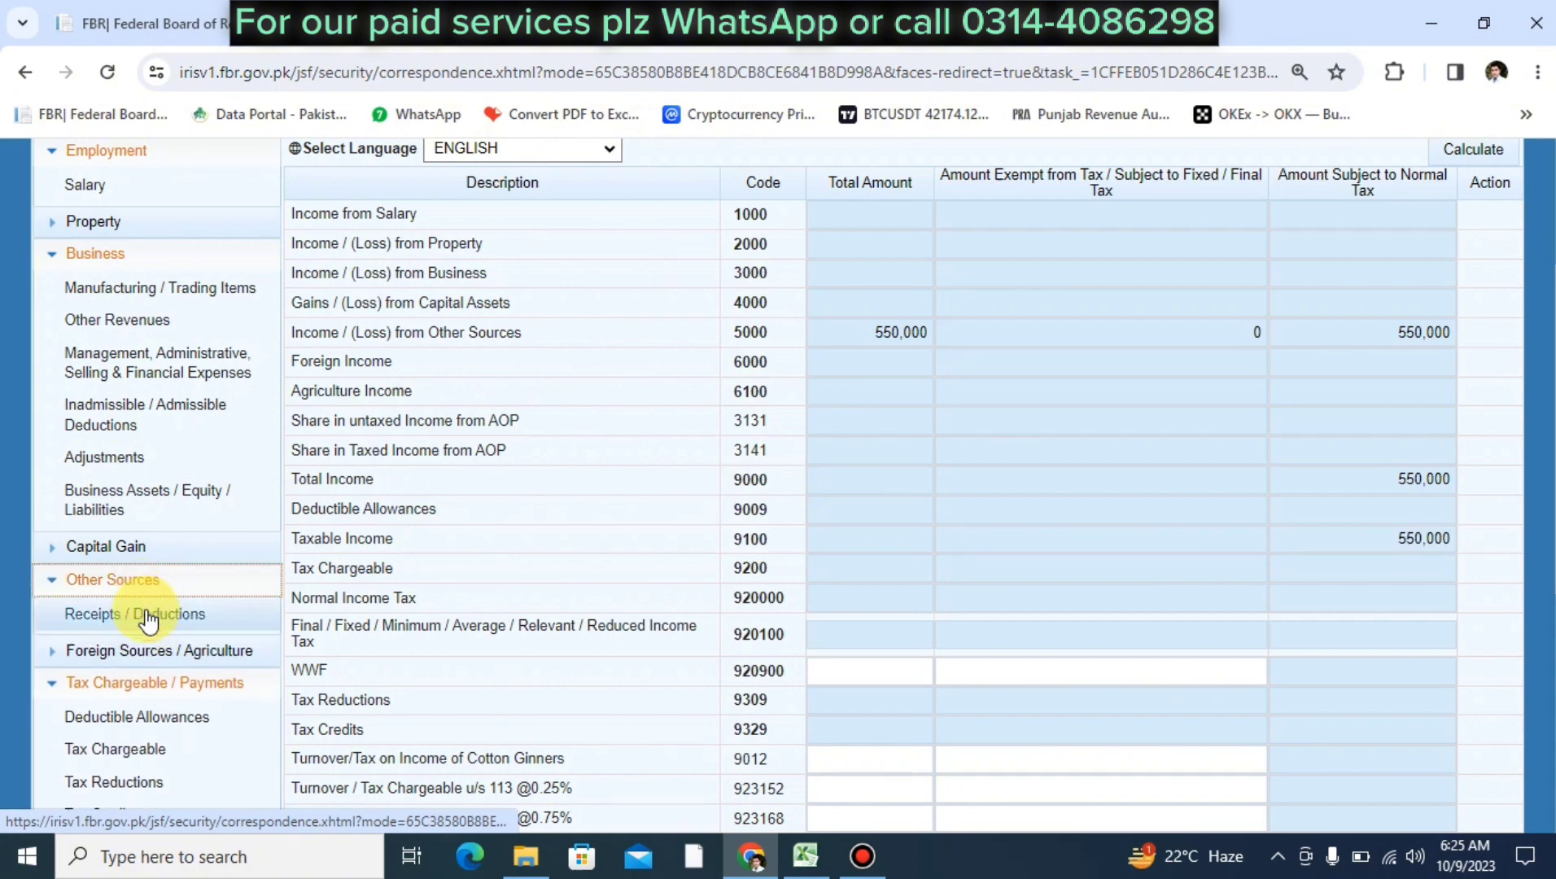
left_click(148, 615)
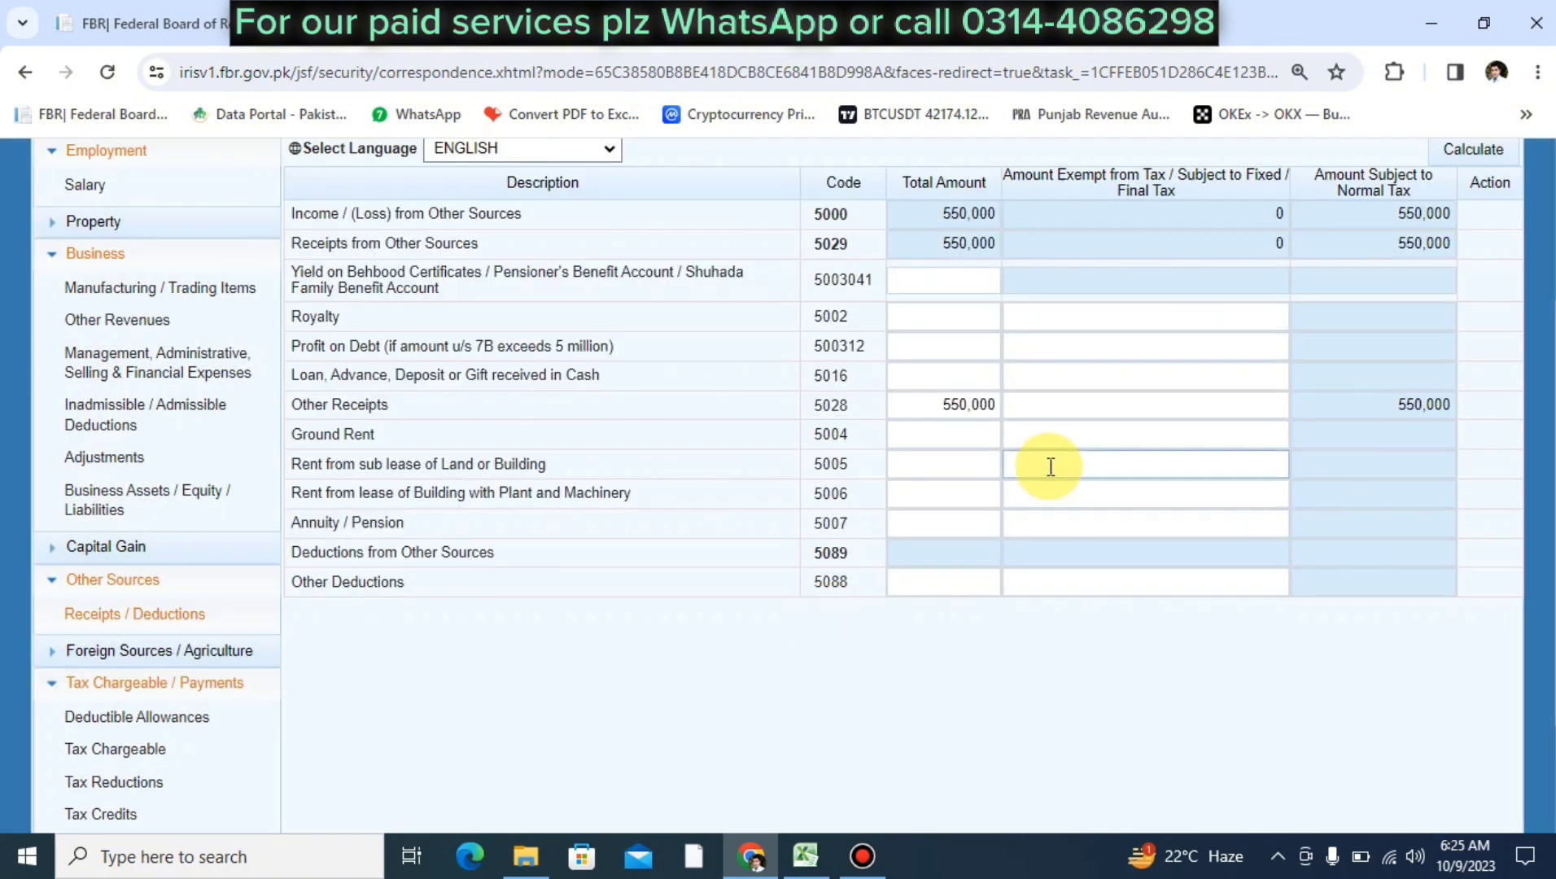
Replace the Other Receipts total amount with 600000 and recalculate the return
left_click(939, 399)
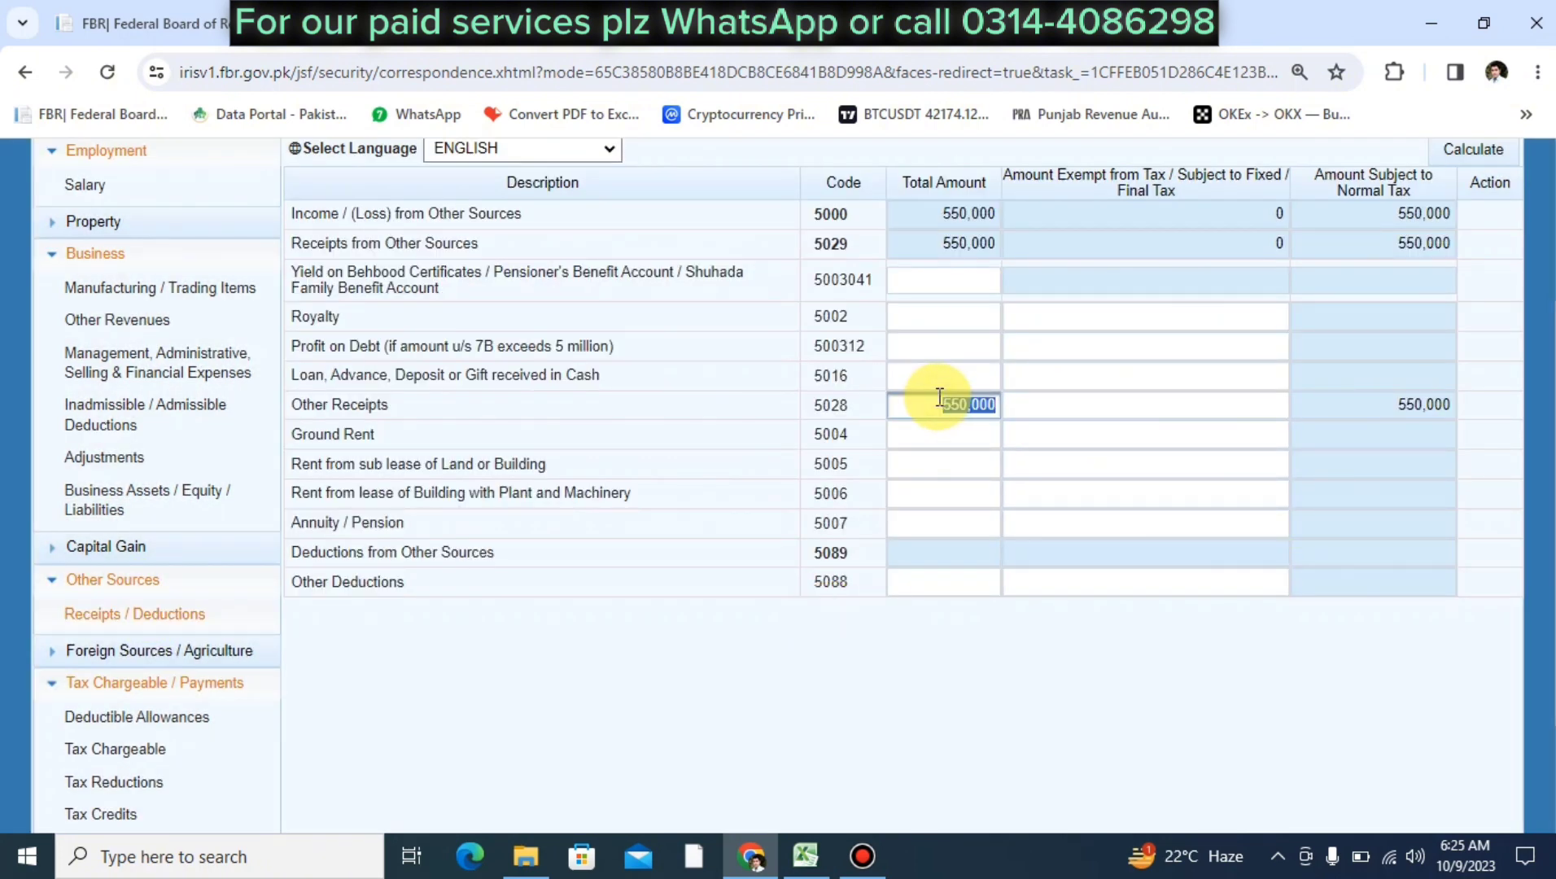
type("600000")
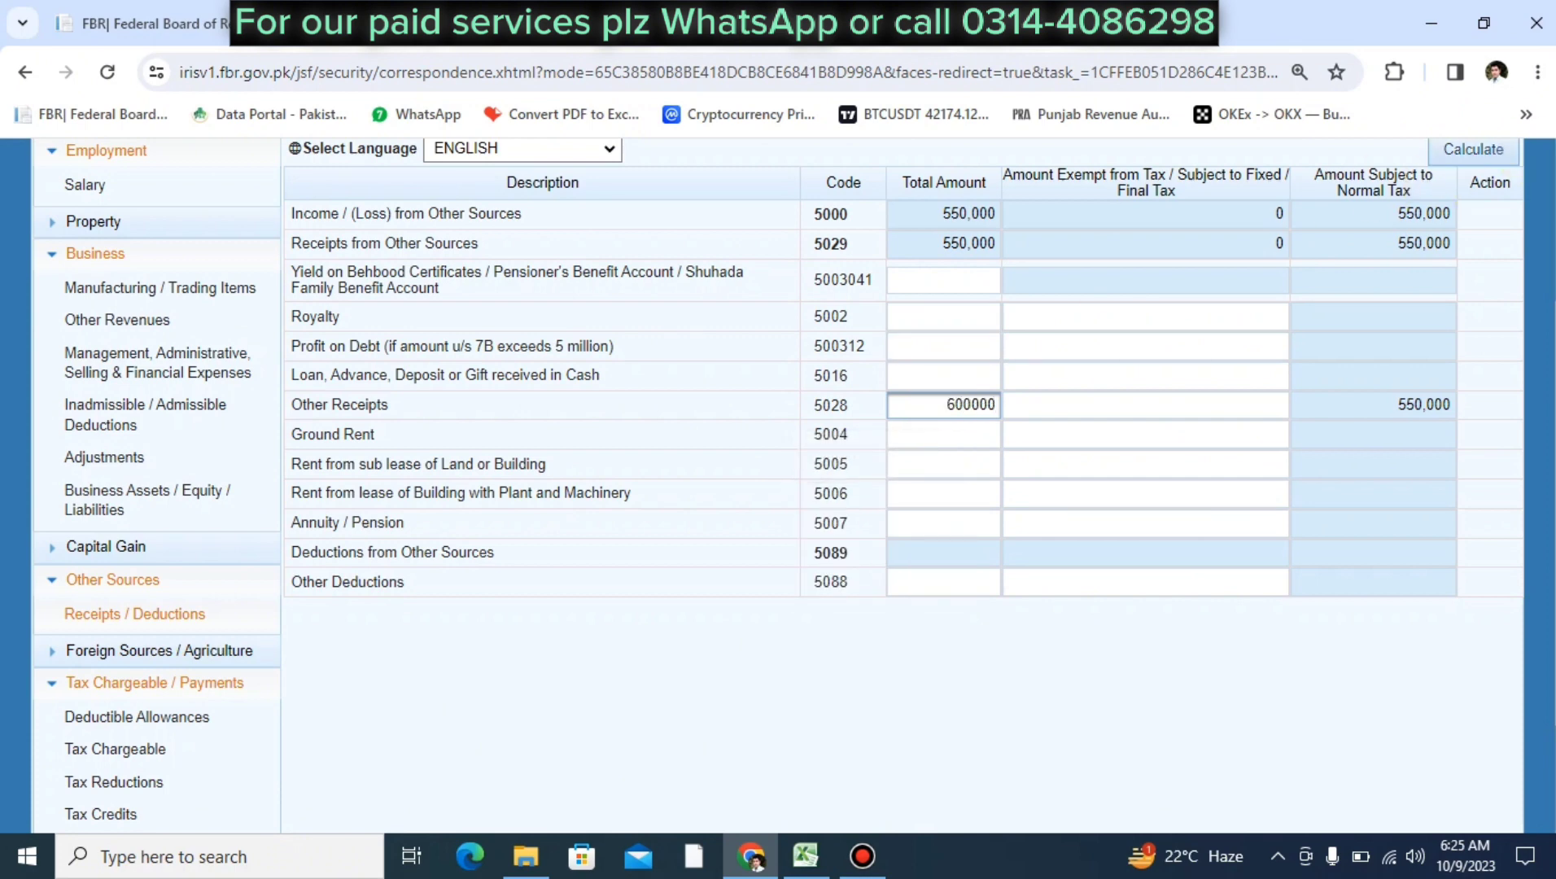
left_click(1475, 149)
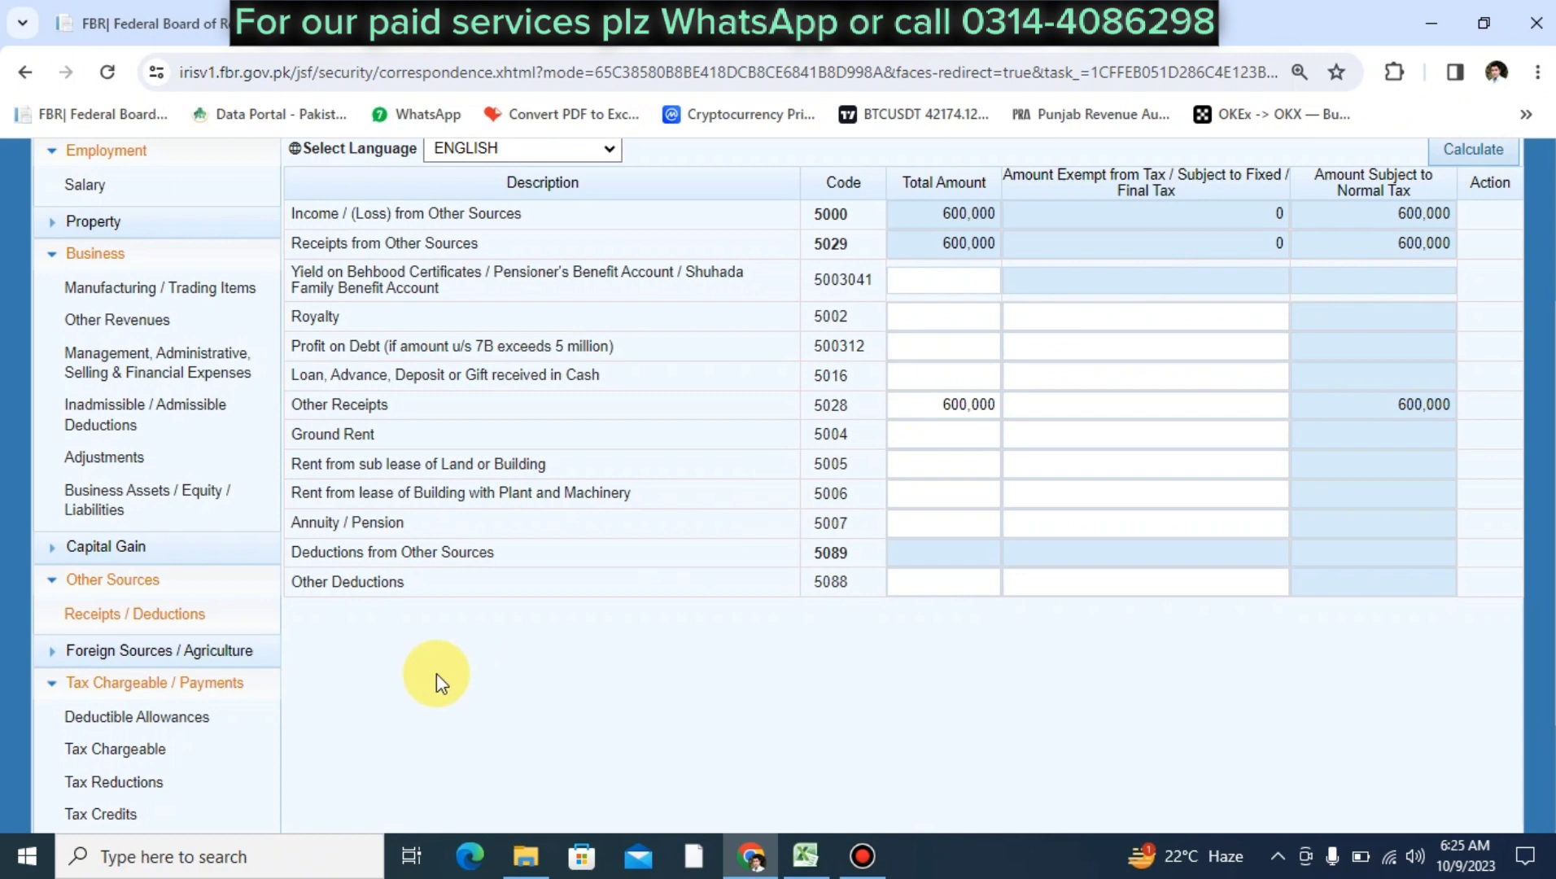
Confirm in Computations that Total Income and Taxable Income now read 600,000
scroll(436, 674, "down", 2)
left_click(155, 814)
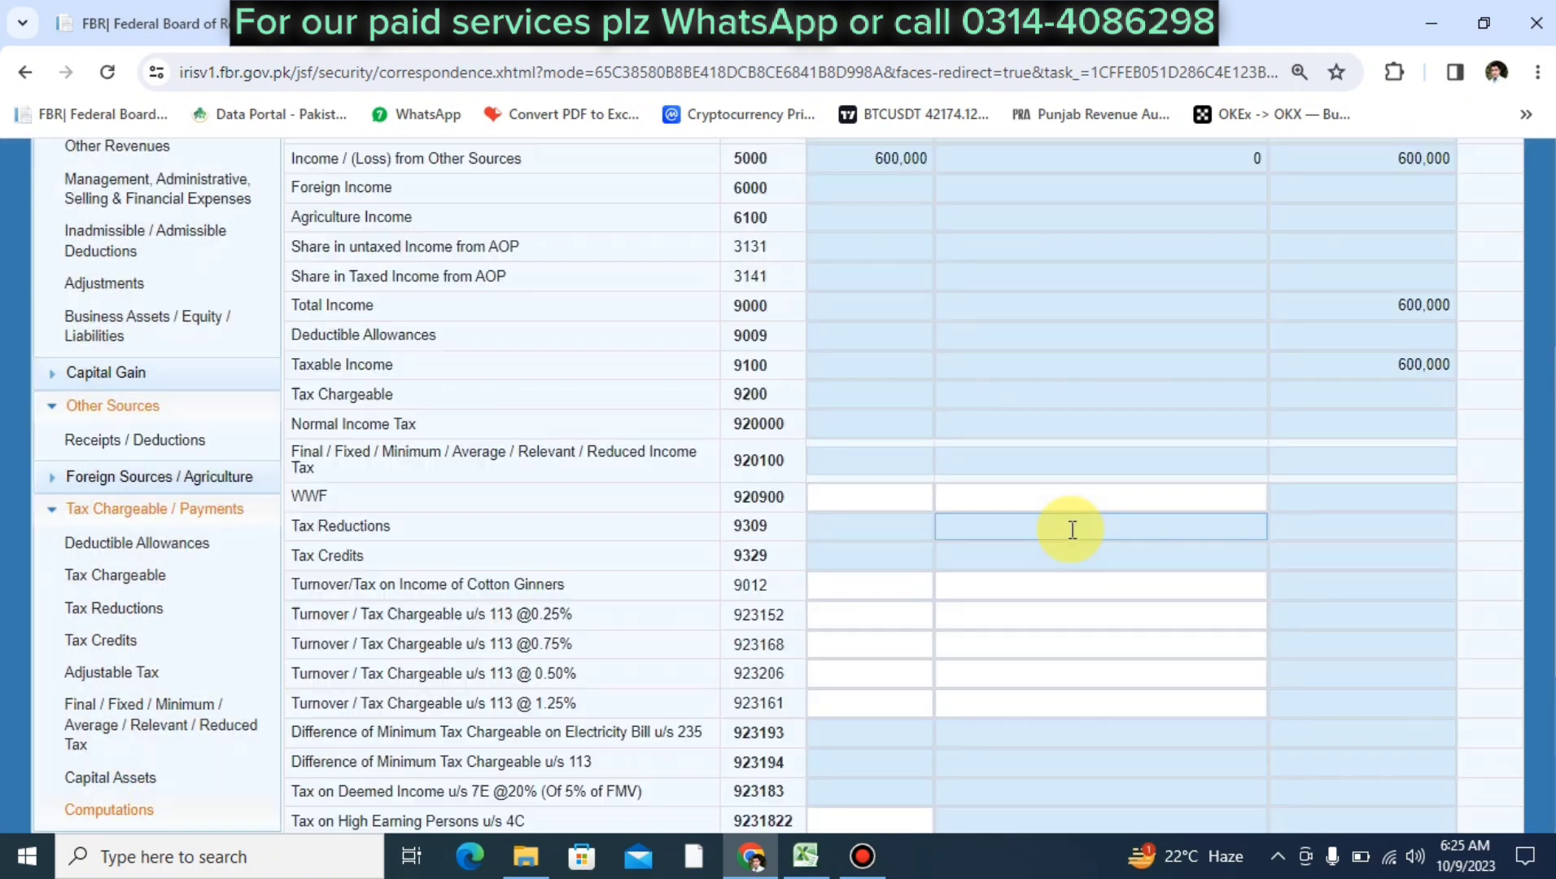
left_click(1386, 368)
double_click(1384, 366)
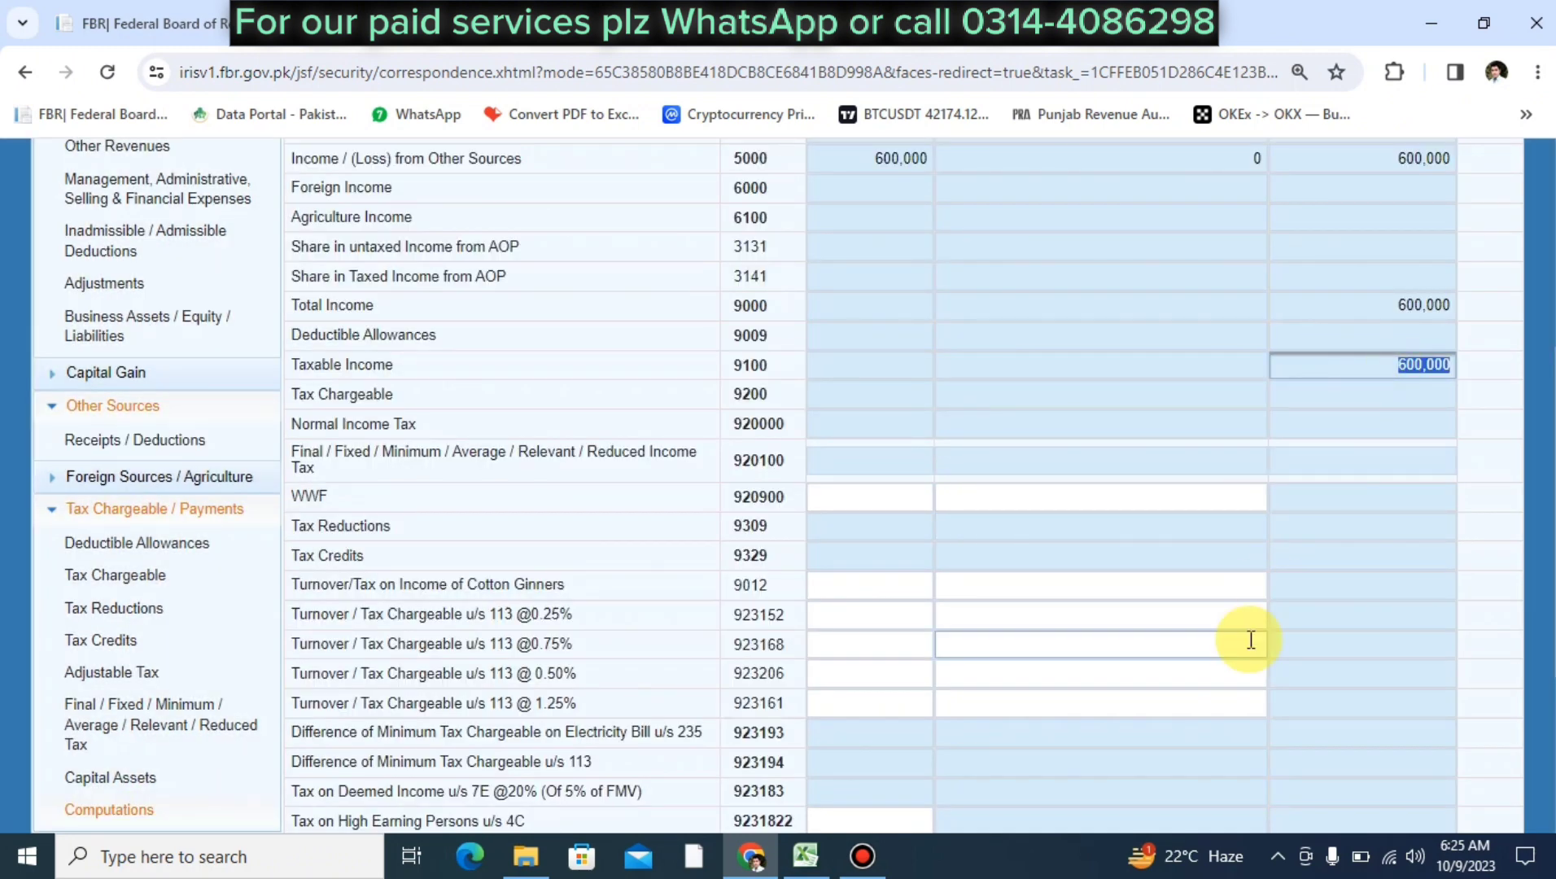
scroll(1251, 641, "down", 4)
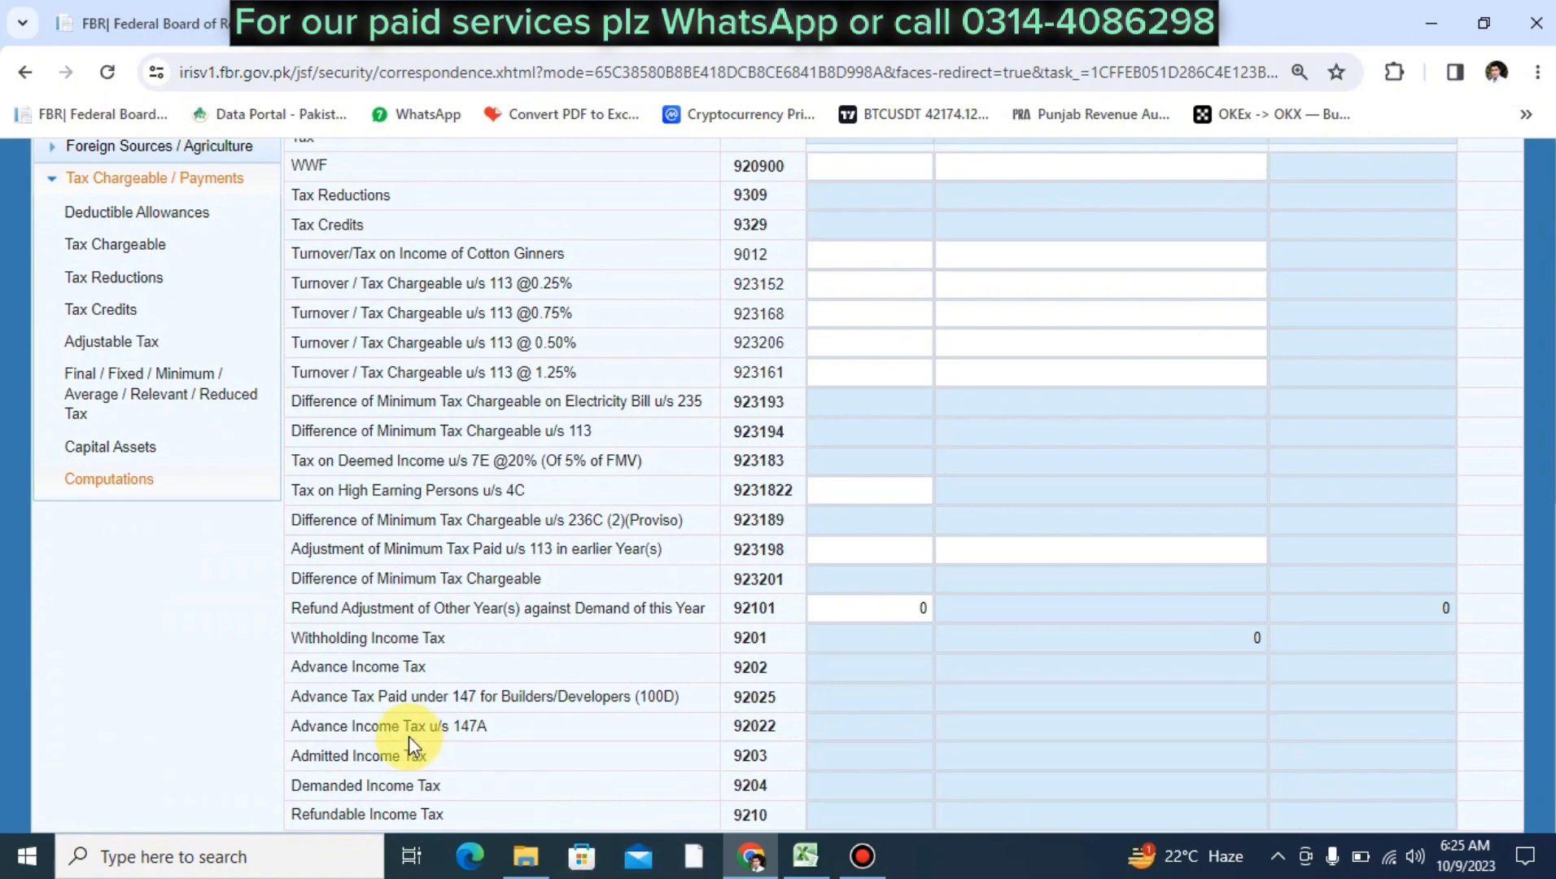
scroll(1159, 729, "up", 9)
scroll(1193, 724, "down", 4)
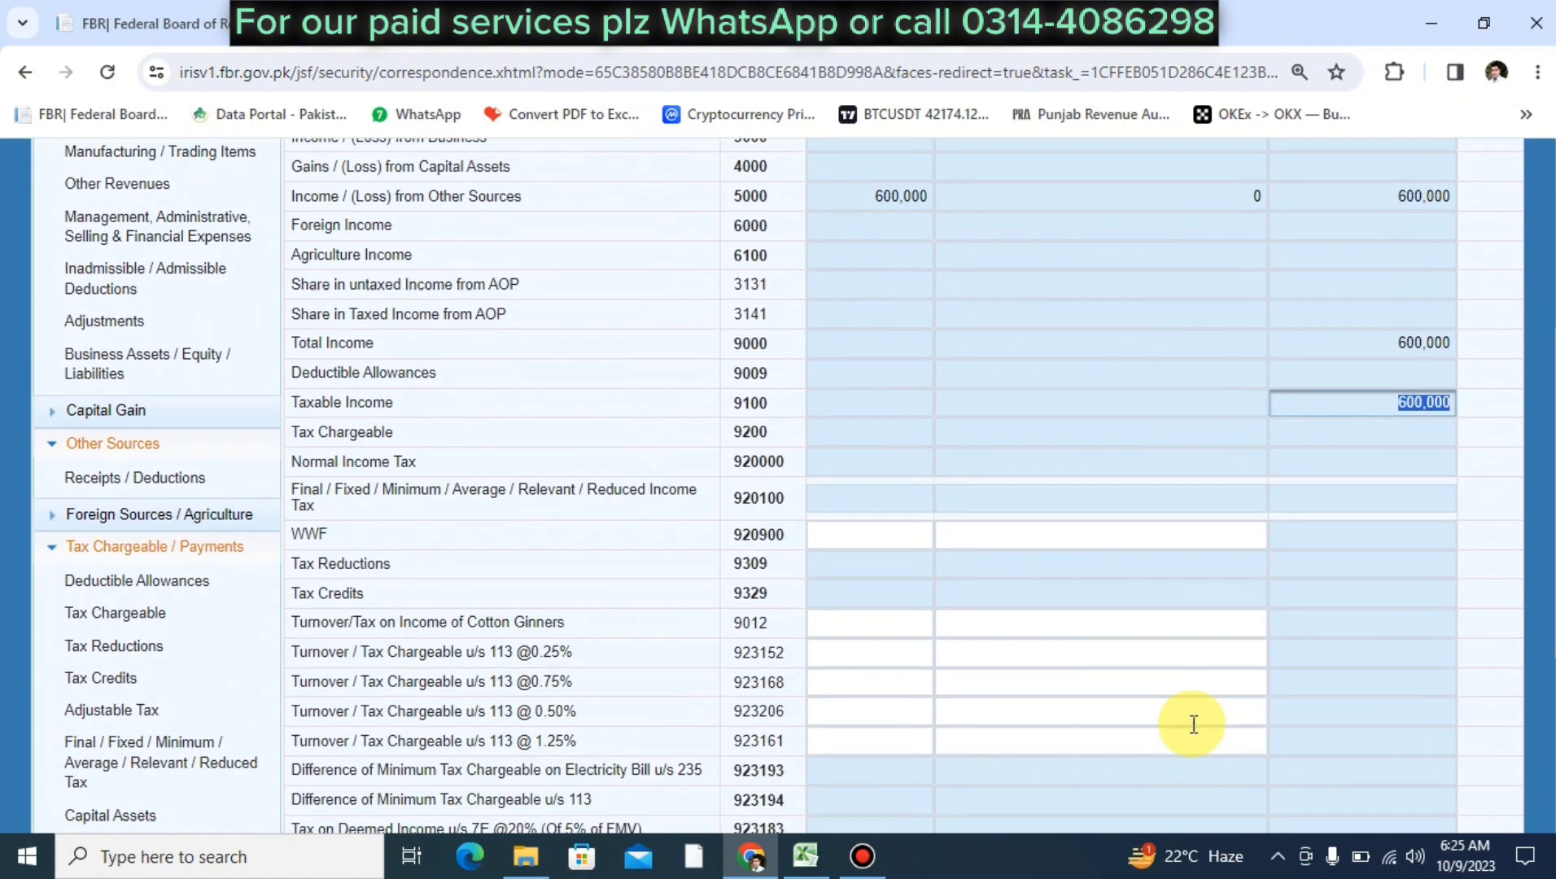
scroll(1193, 724, "up", 1)
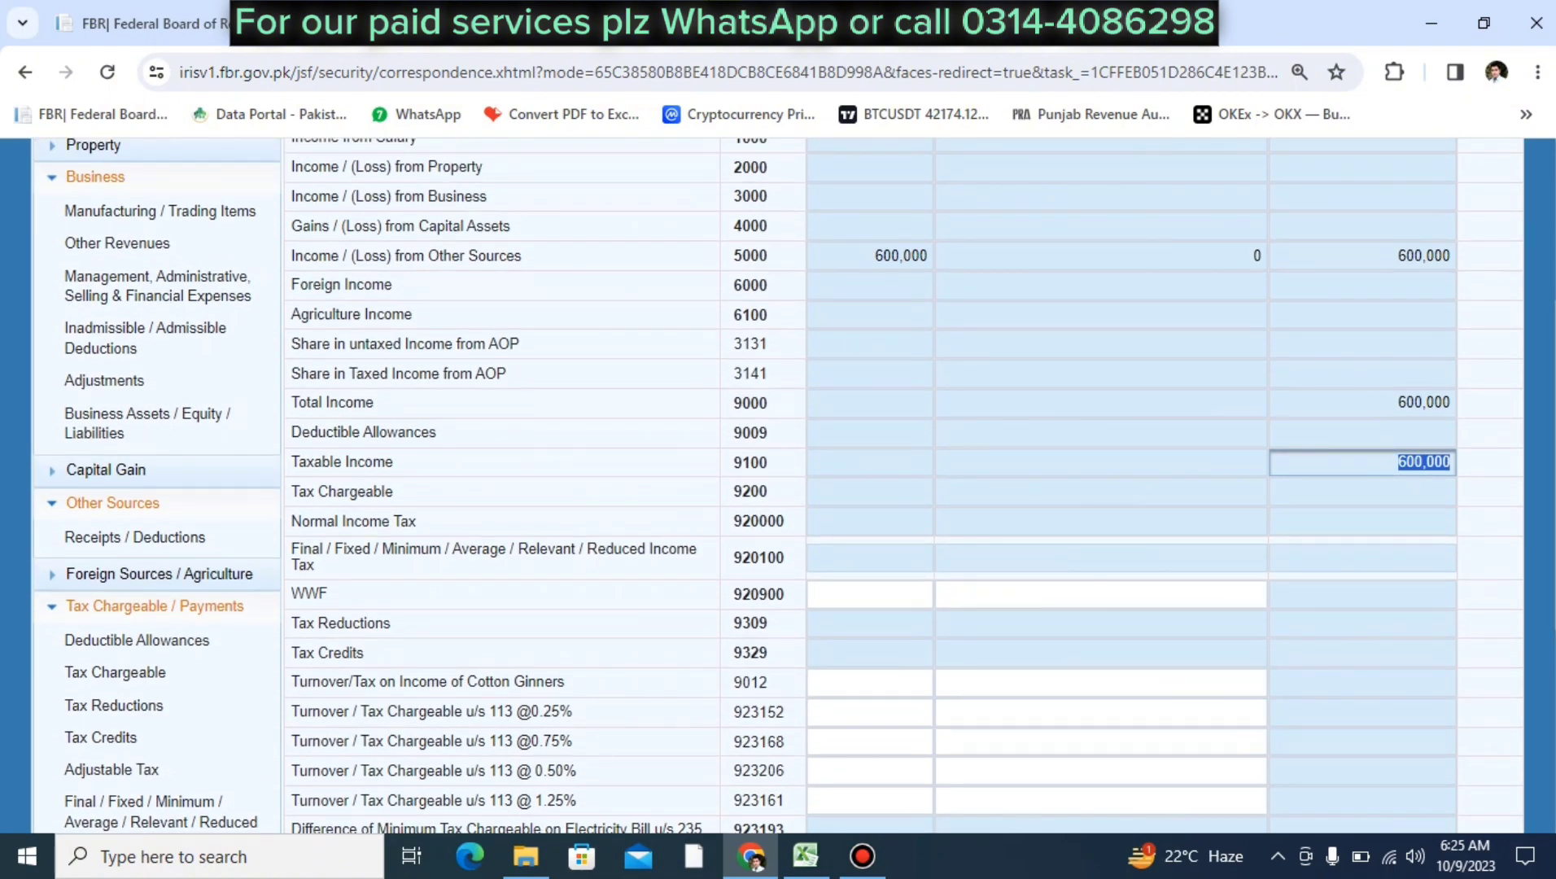
double_click(1425, 404)
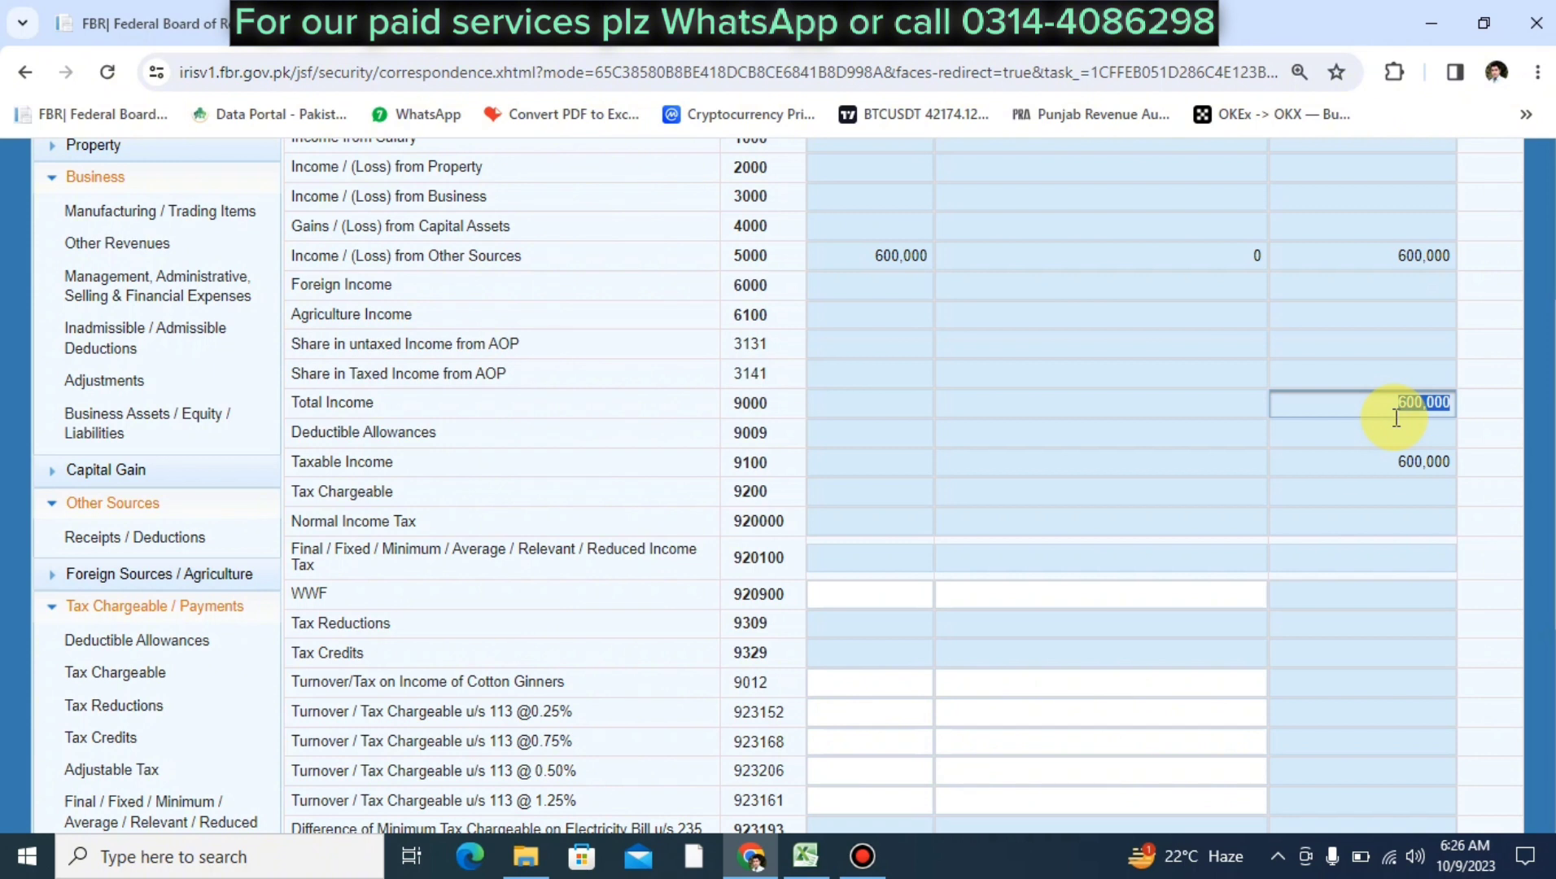
double_click(1399, 465)
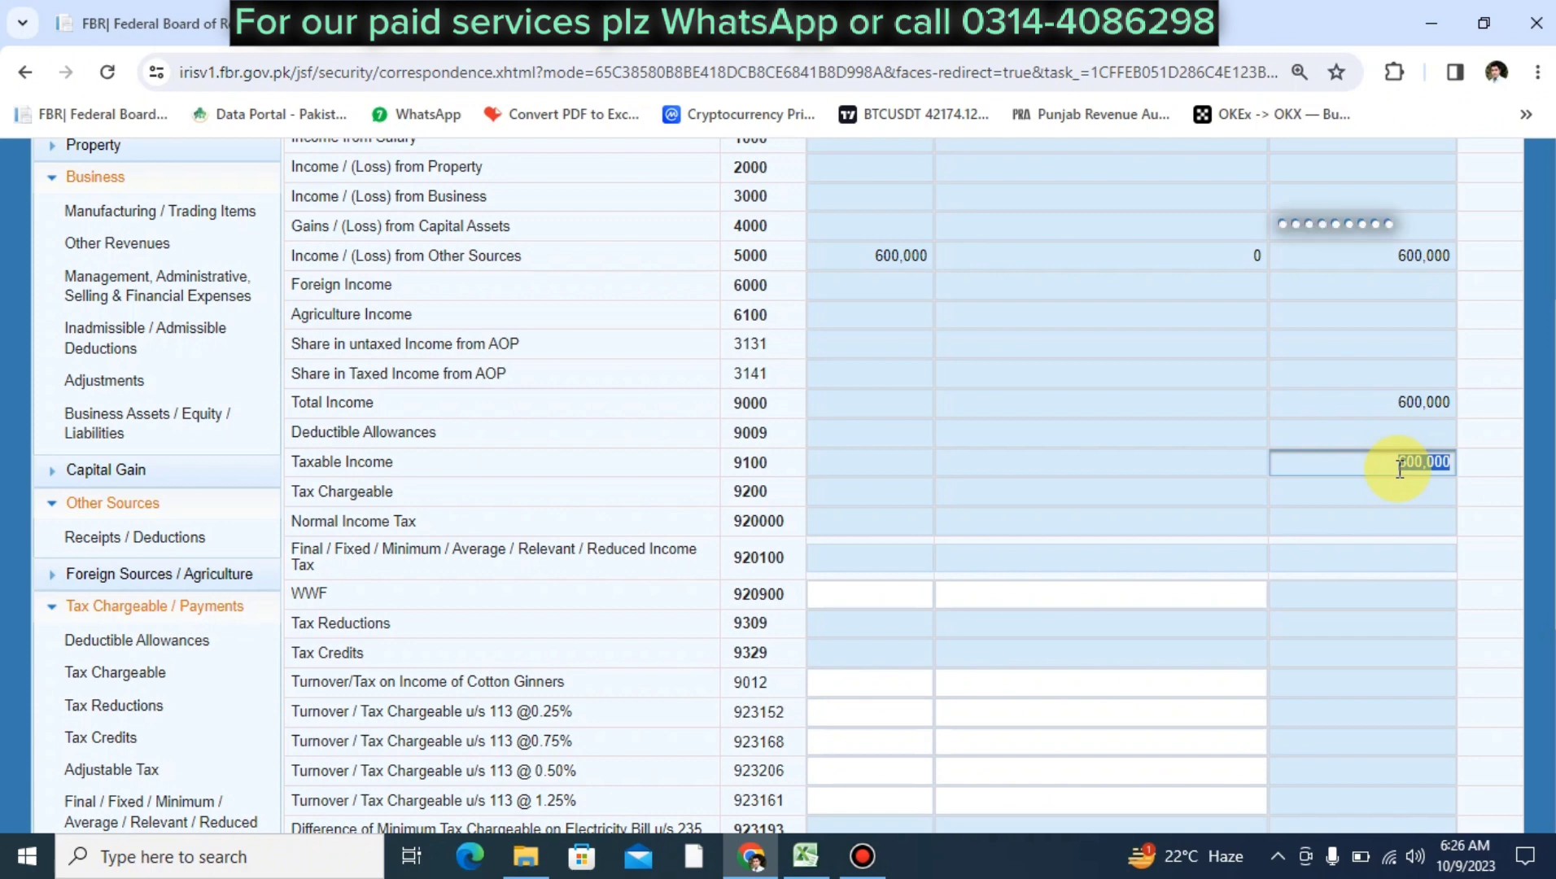
scroll(1399, 468, "up", 4)
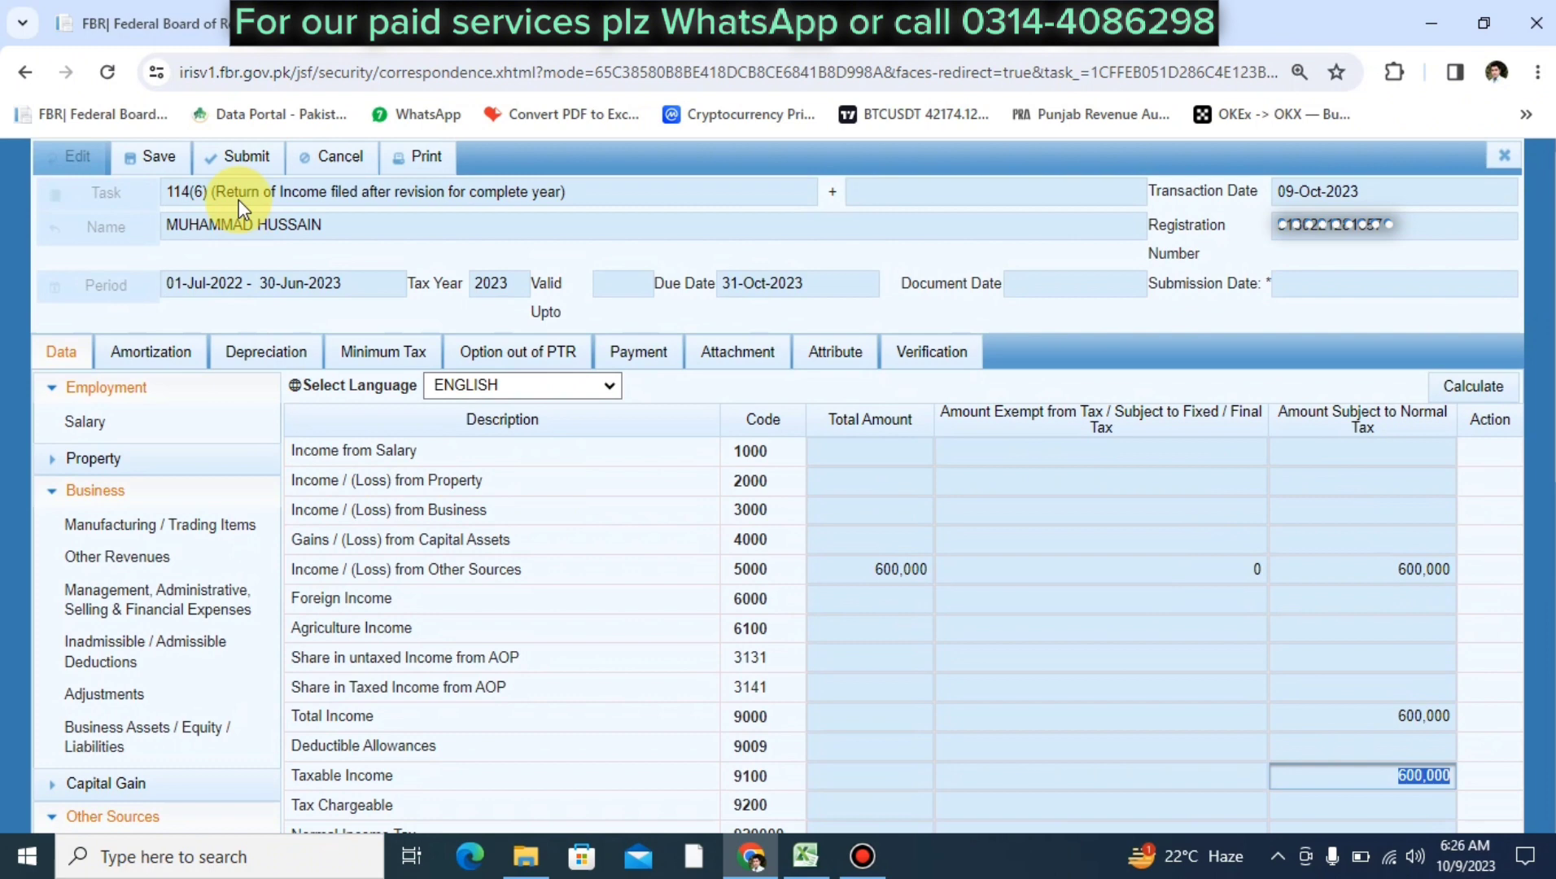
Save the revised return, attempt submission, and view attachments after the reason-for-revision error
left_click(167, 160)
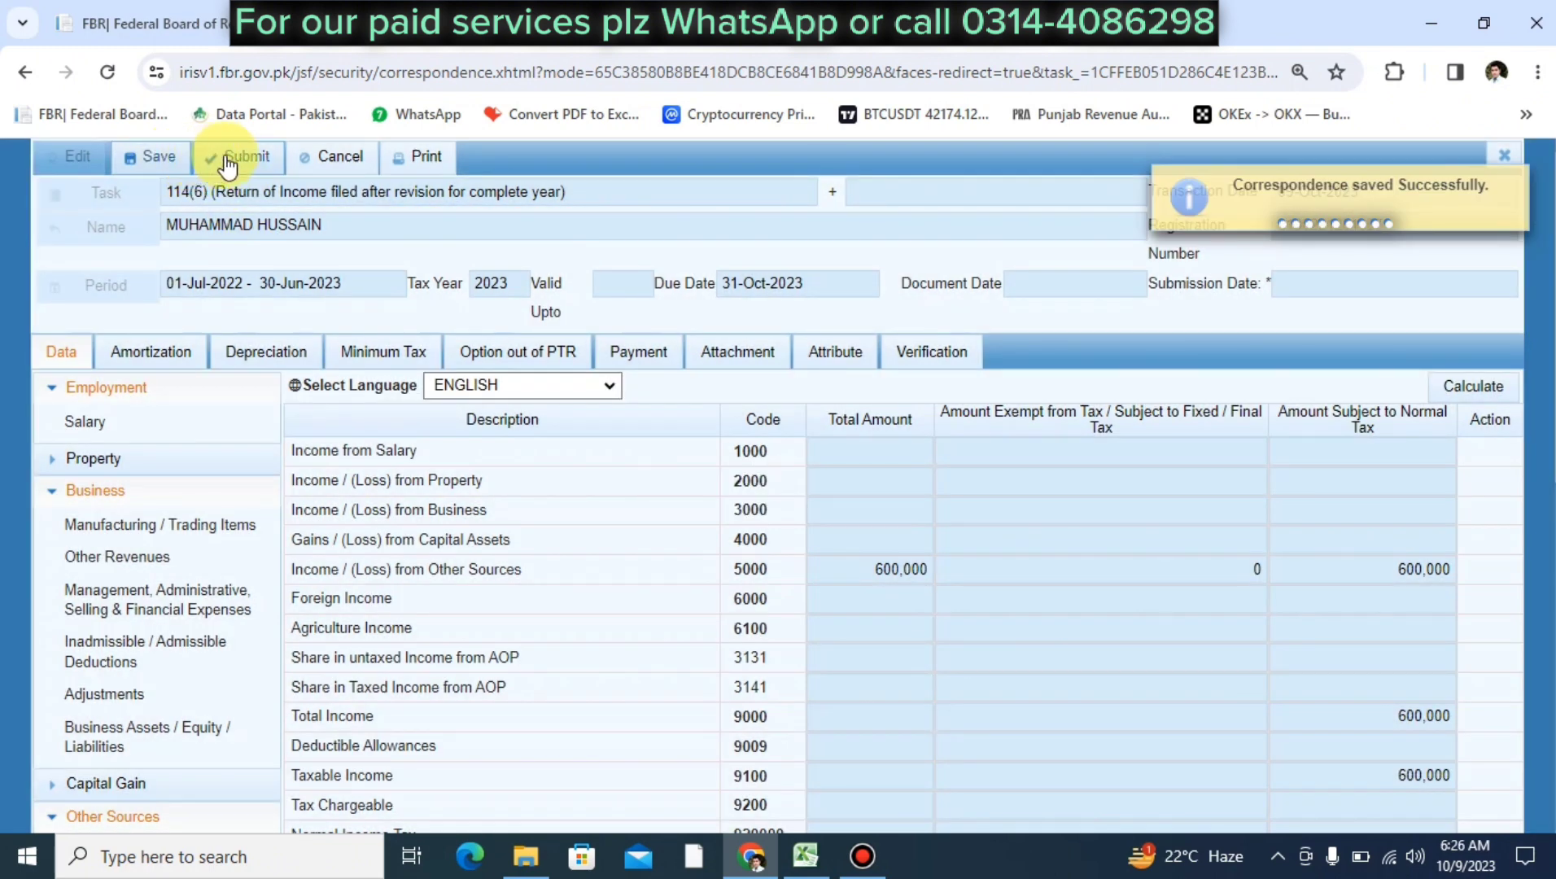
left_click(231, 159)
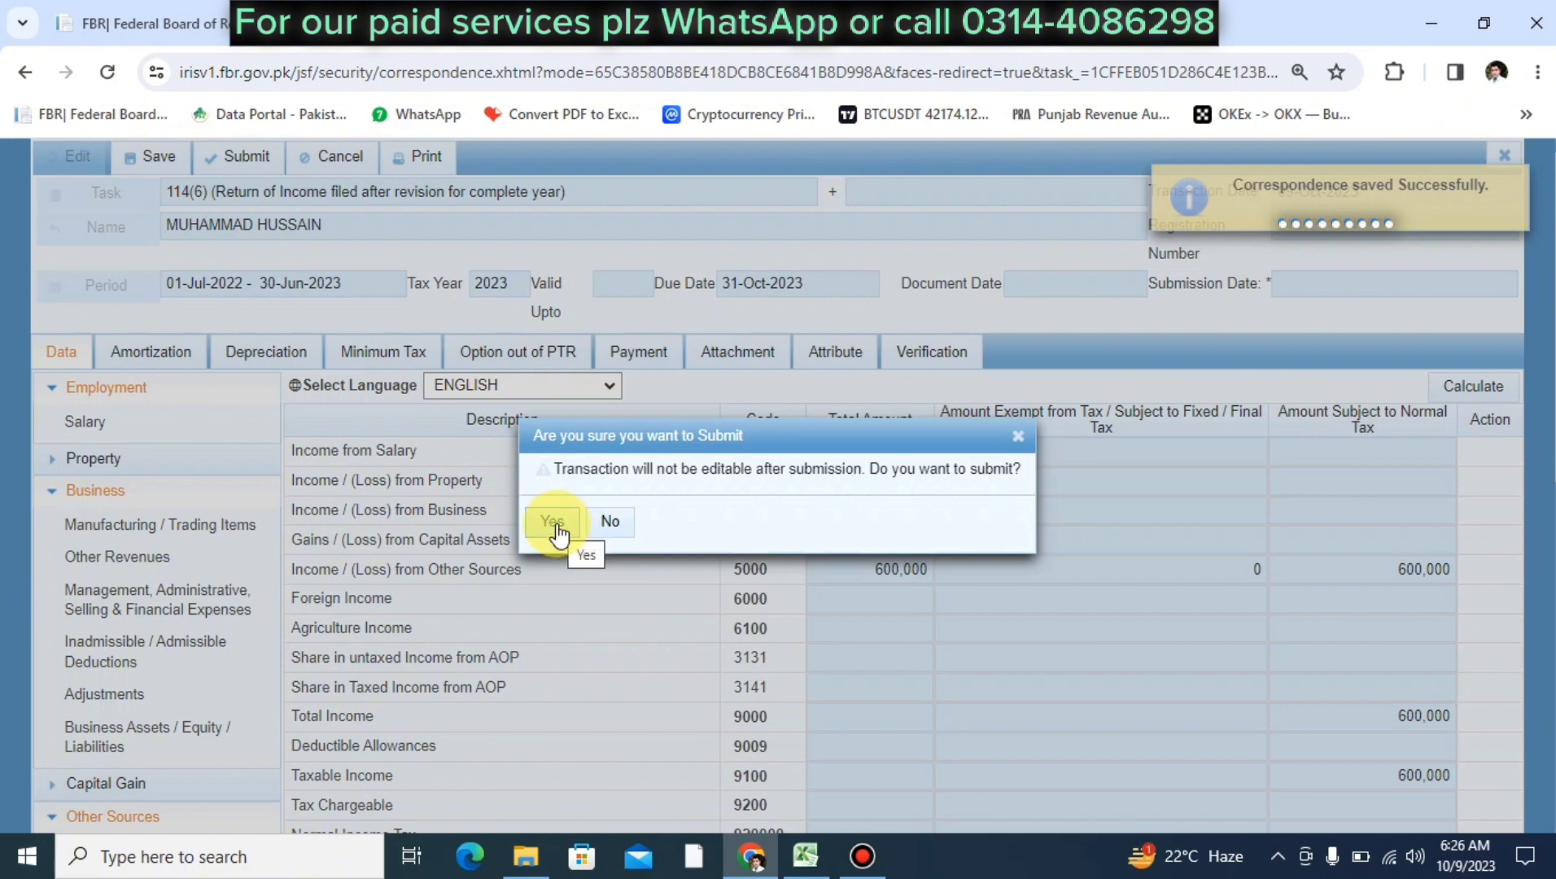
left_click(555, 525)
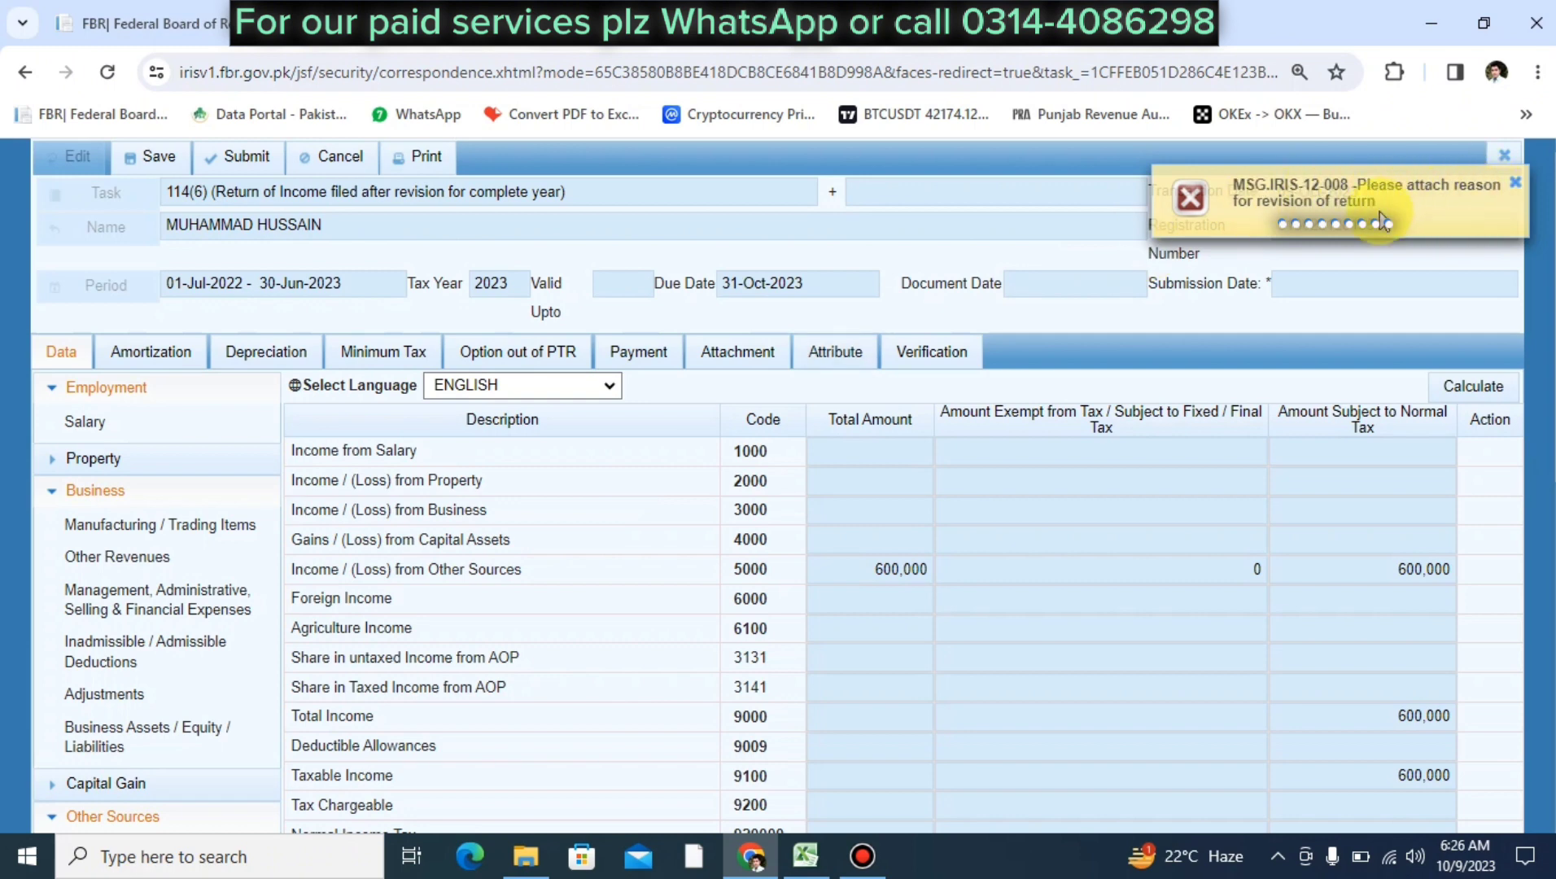
left_click(761, 359)
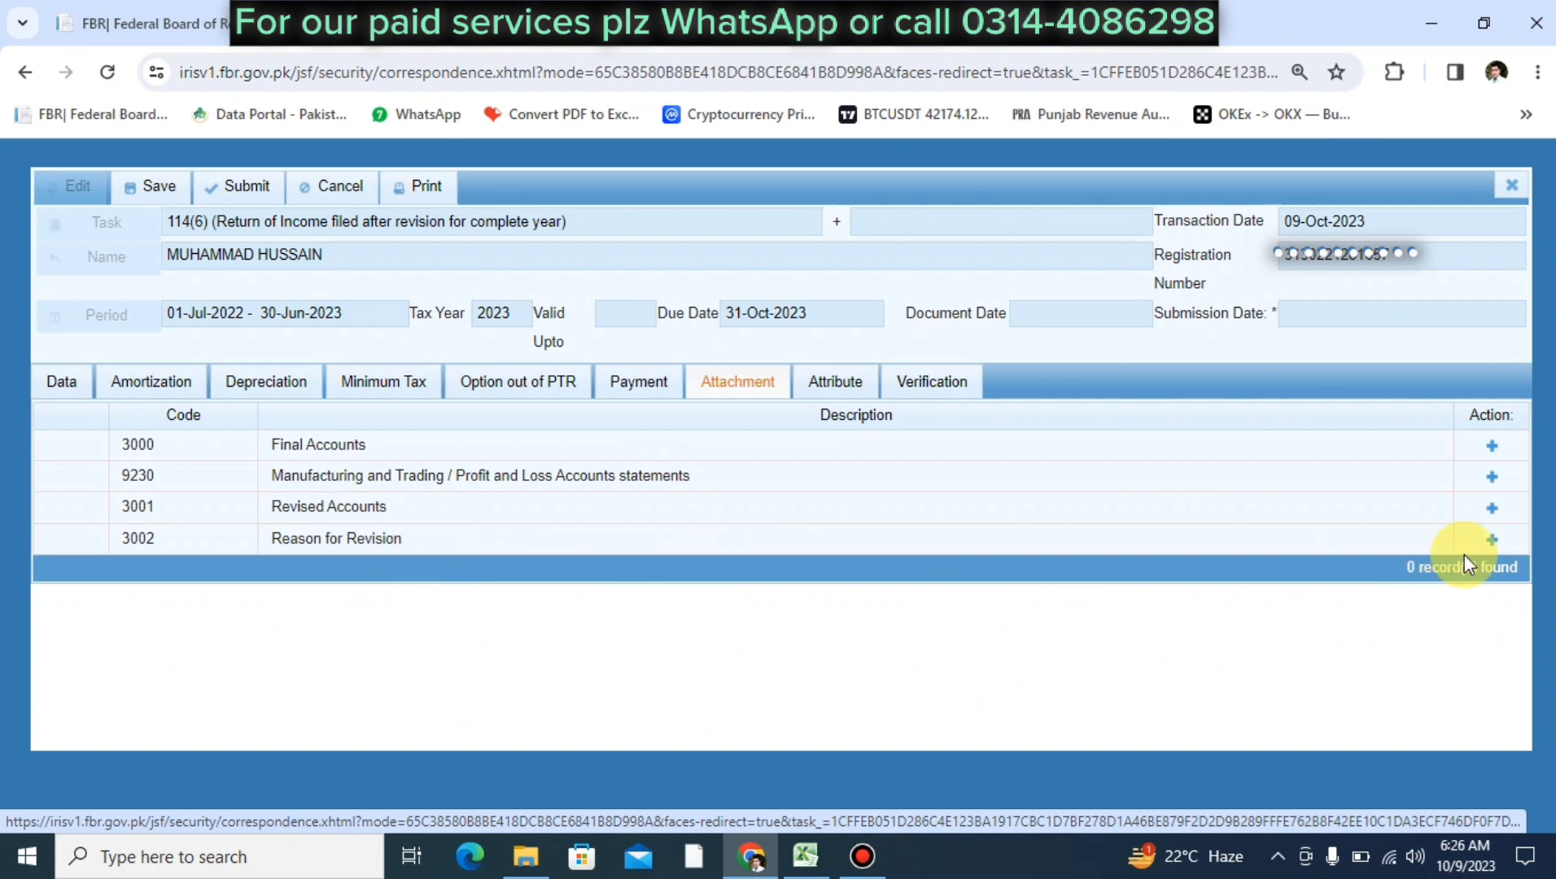
Attach Reason For Revision.pdf from the Desktop under code 3002 Reason for Revision
left_click(1490, 541)
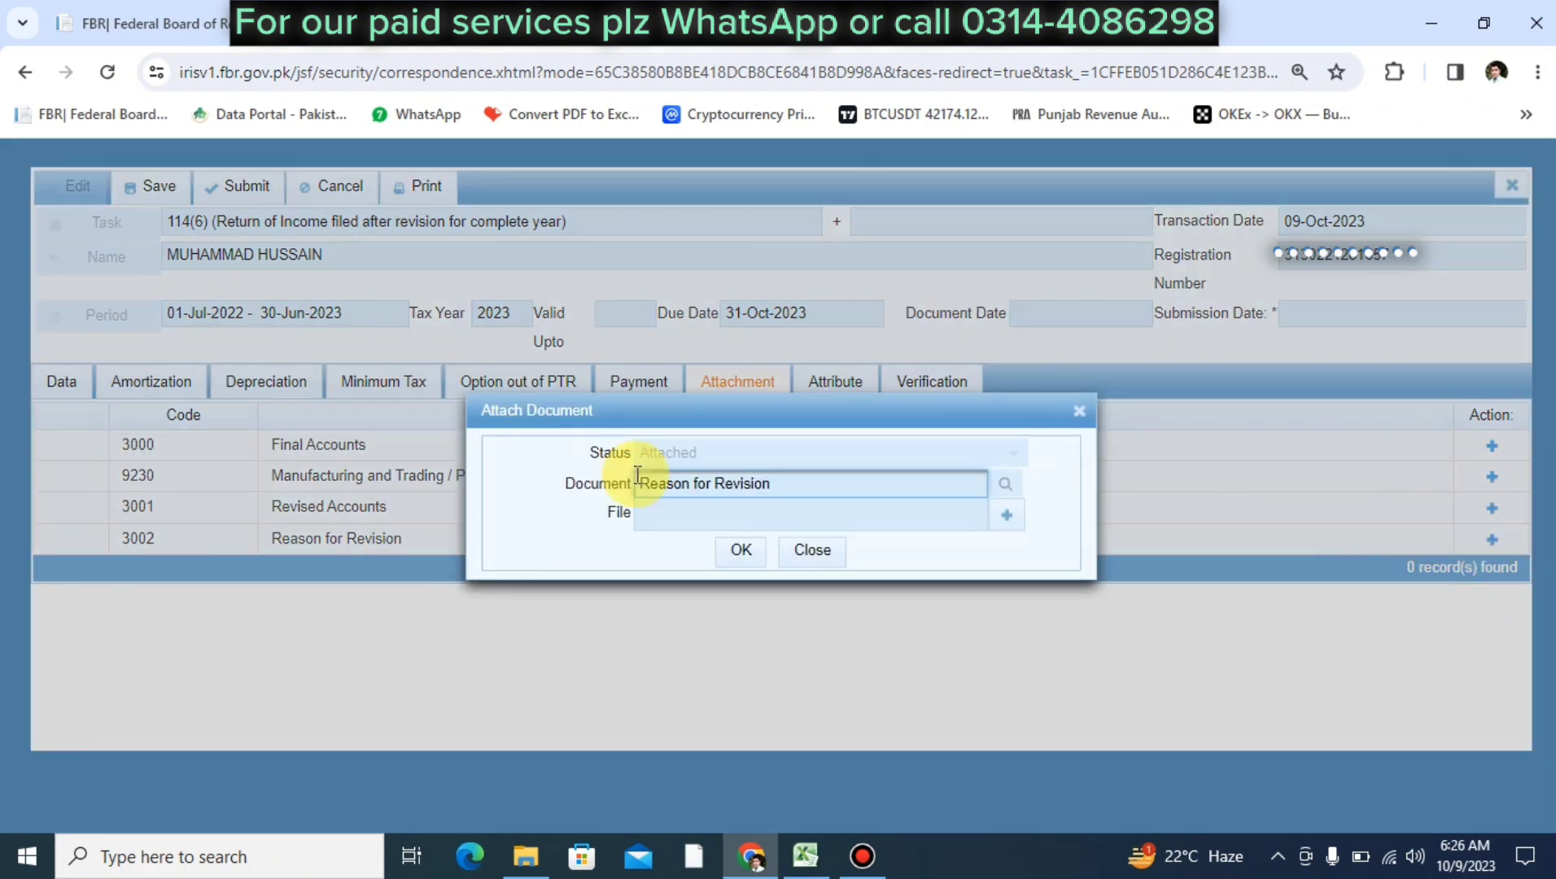
left_click(1006, 519)
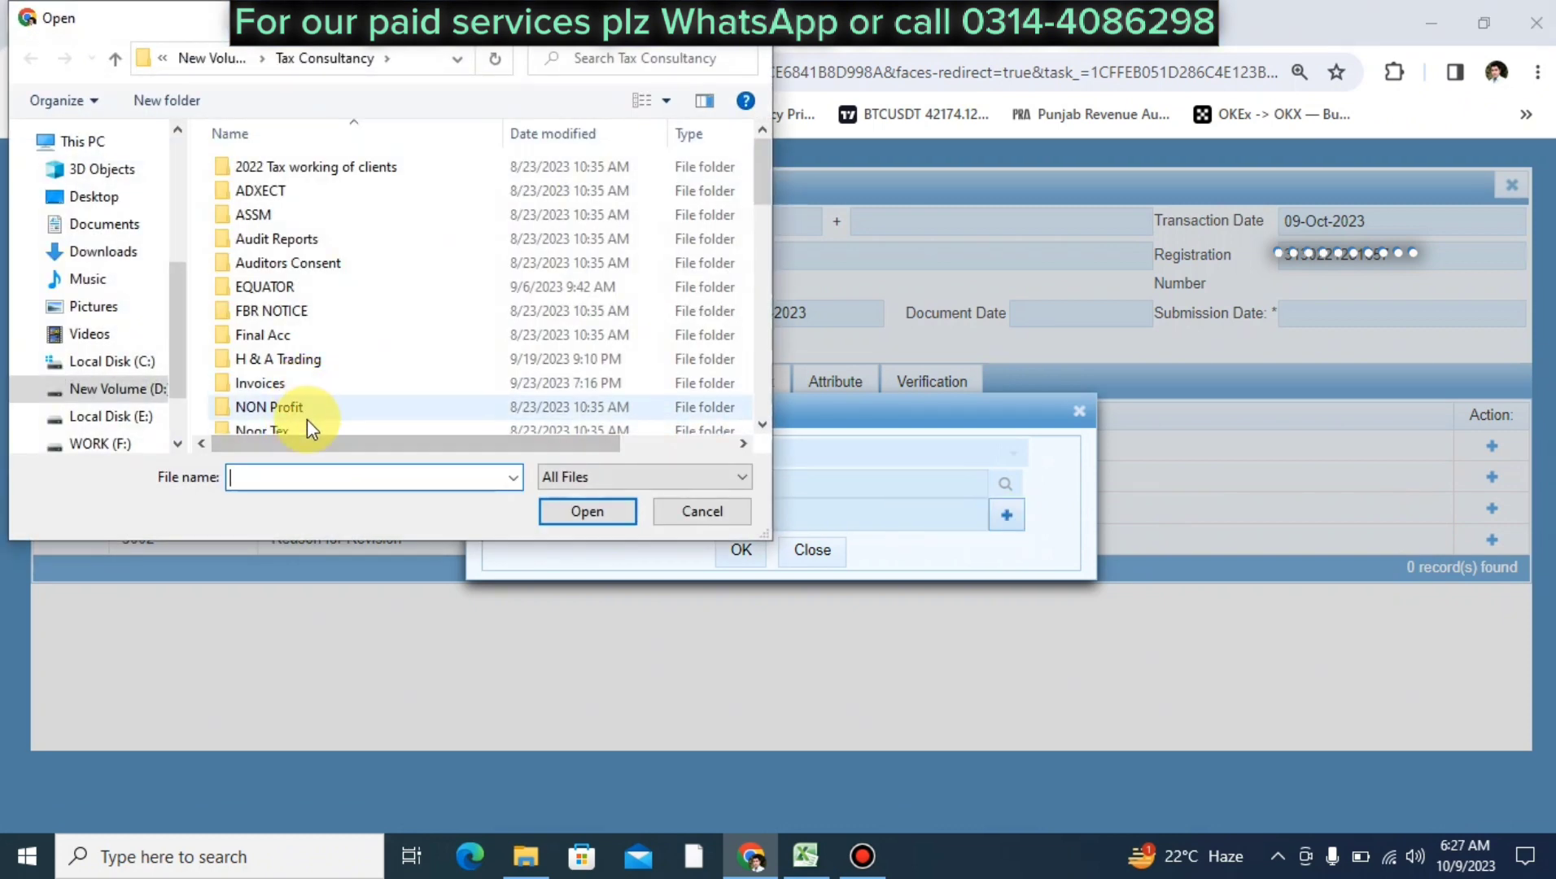
left_click(81, 197)
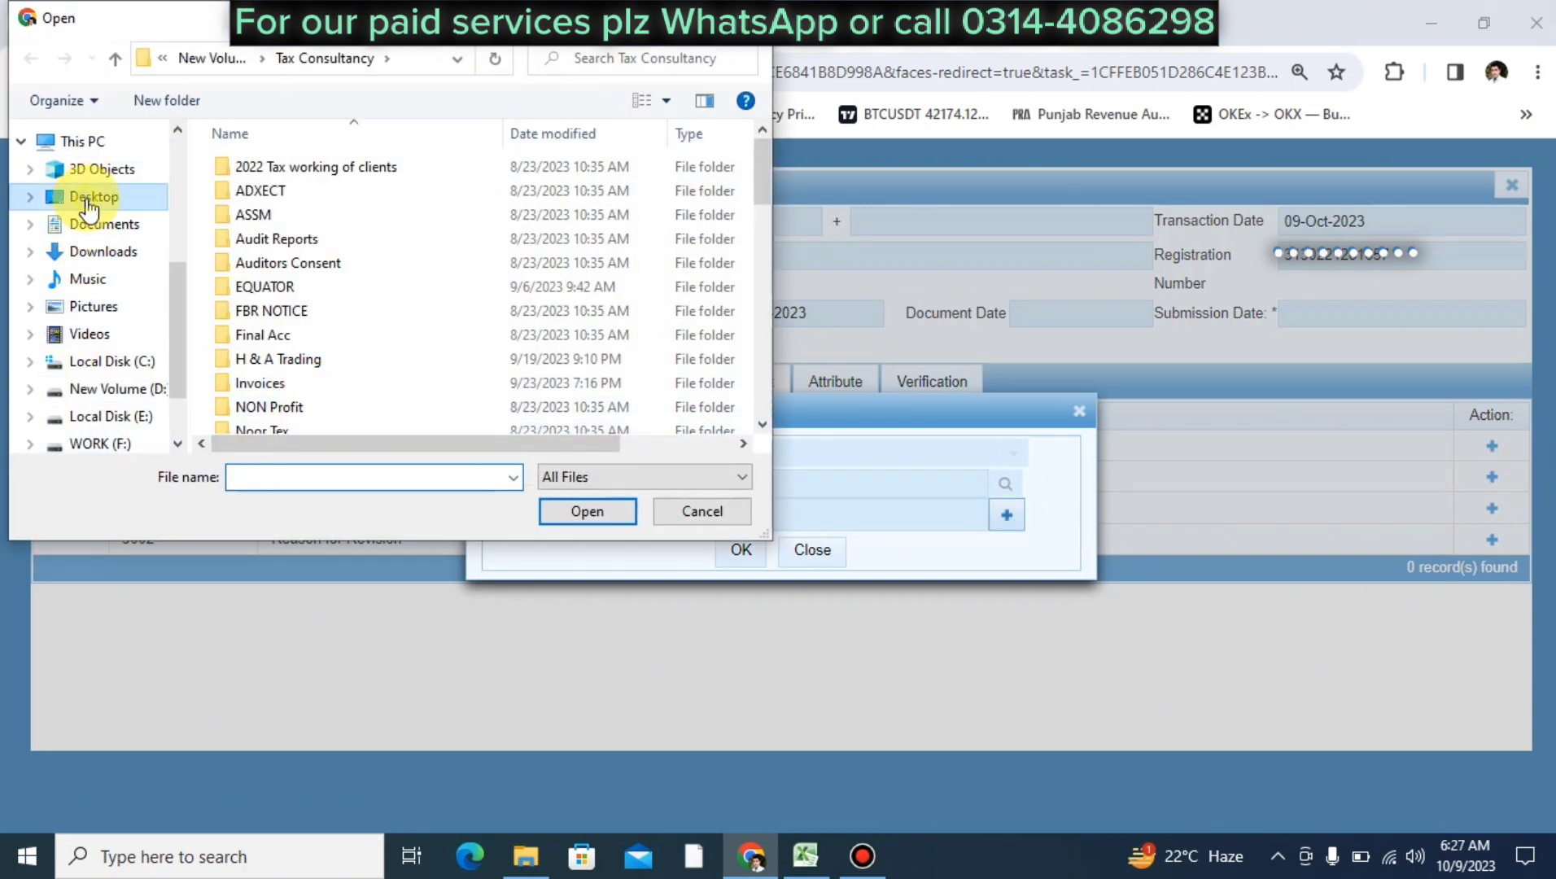
left_click(309, 478)
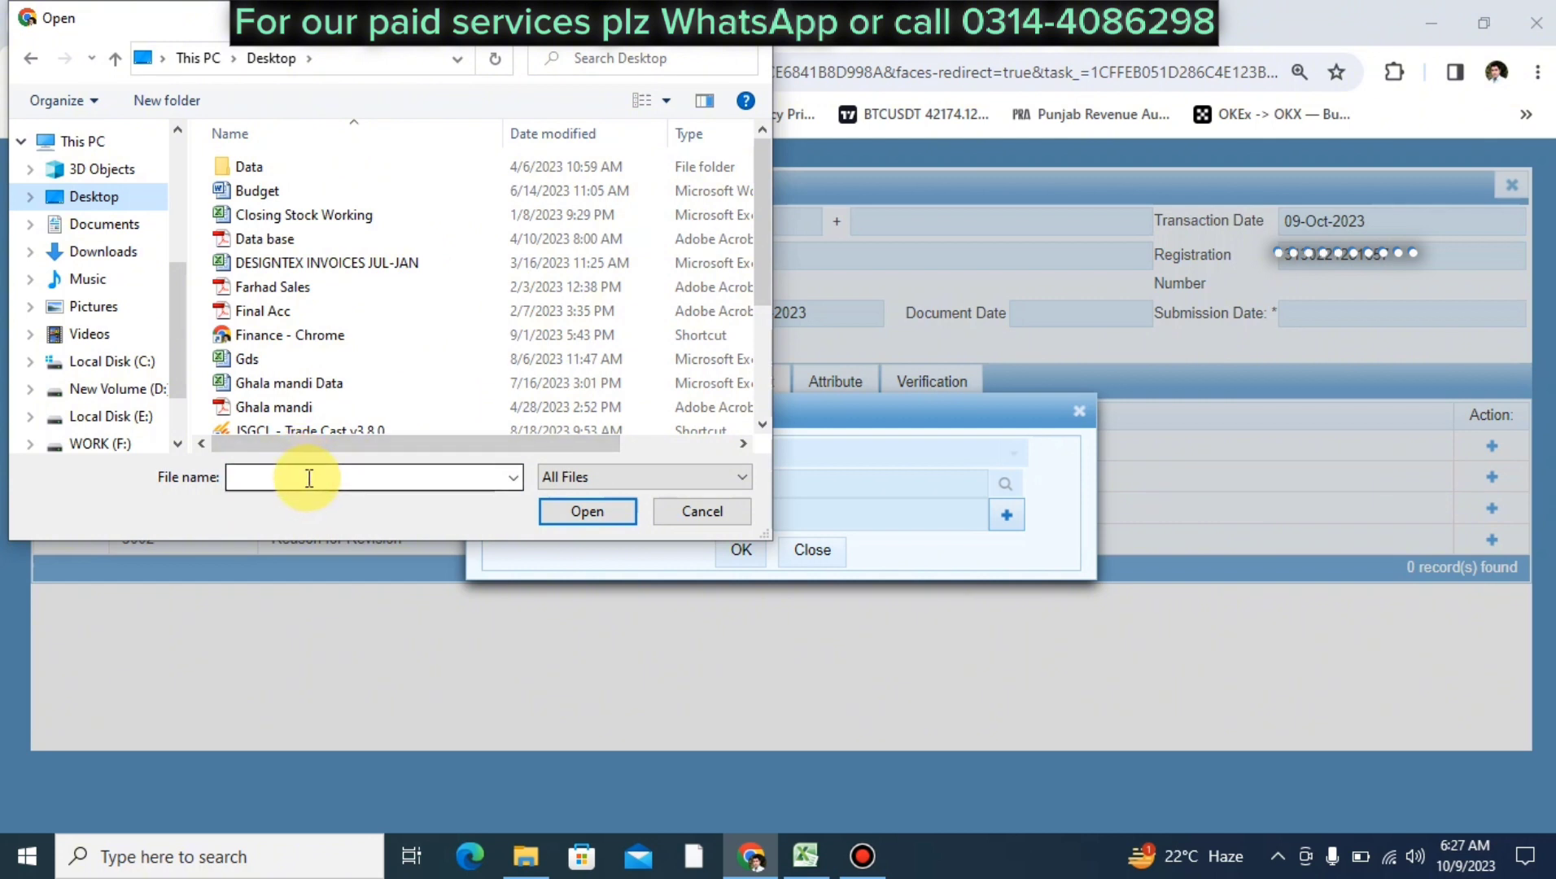
type("r")
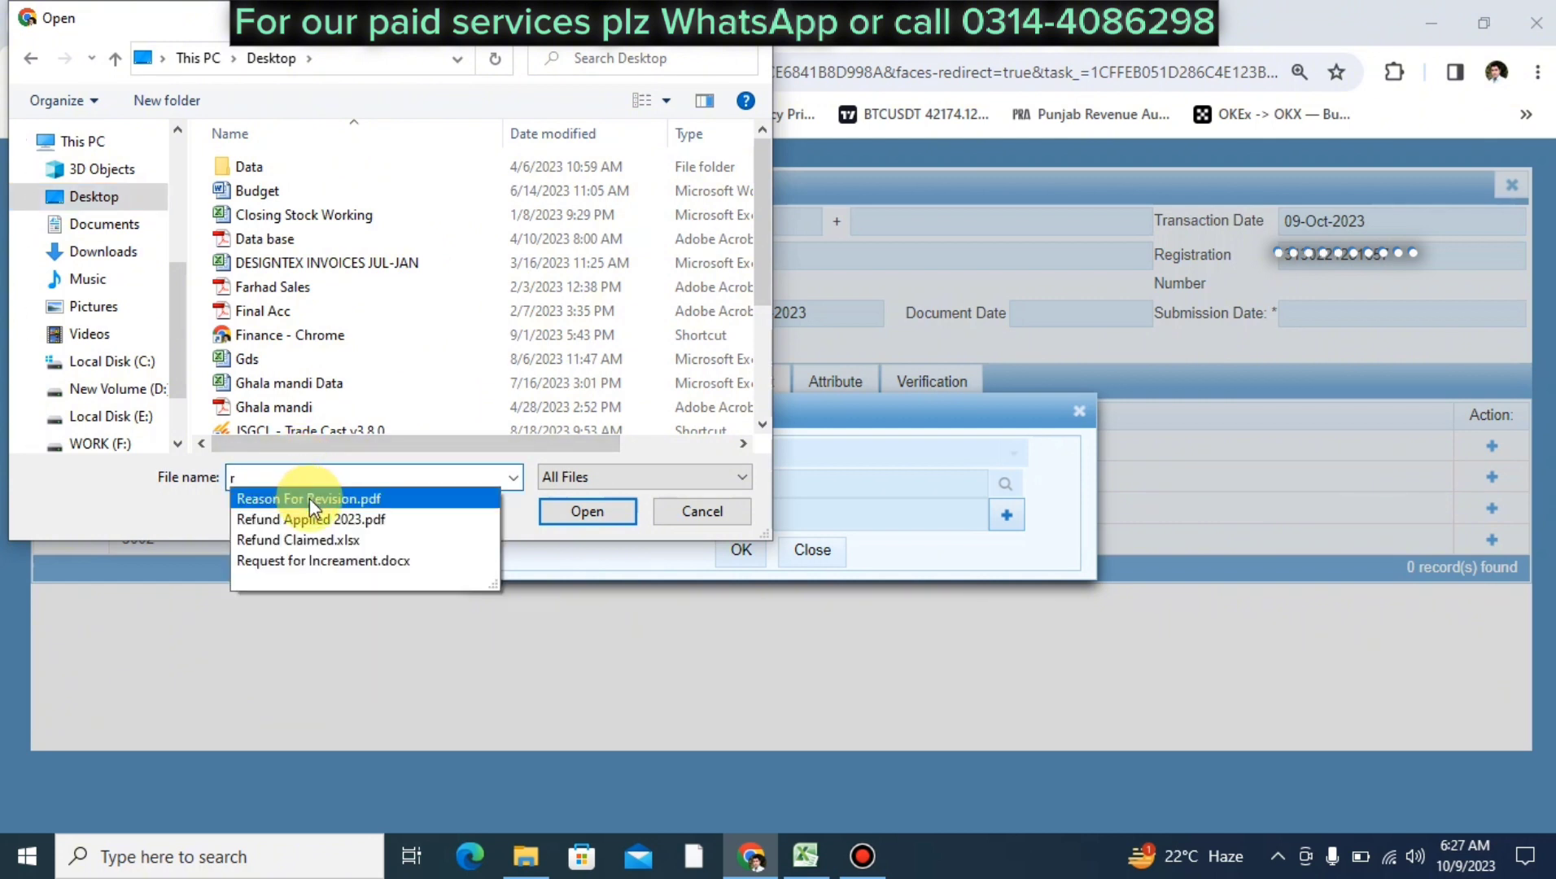
left_click(308, 498)
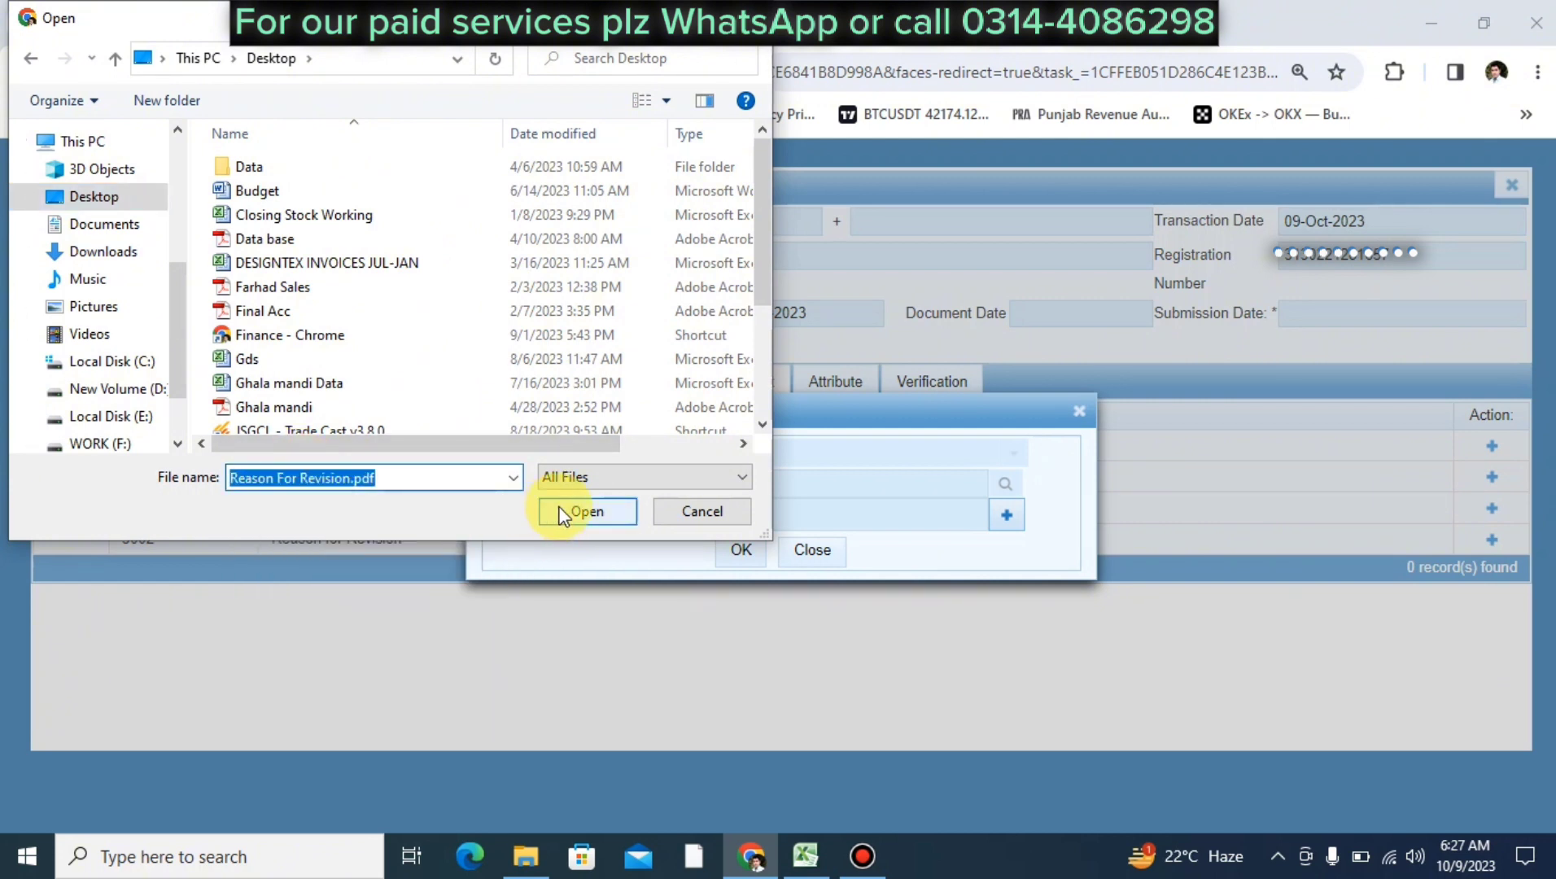
left_click(560, 512)
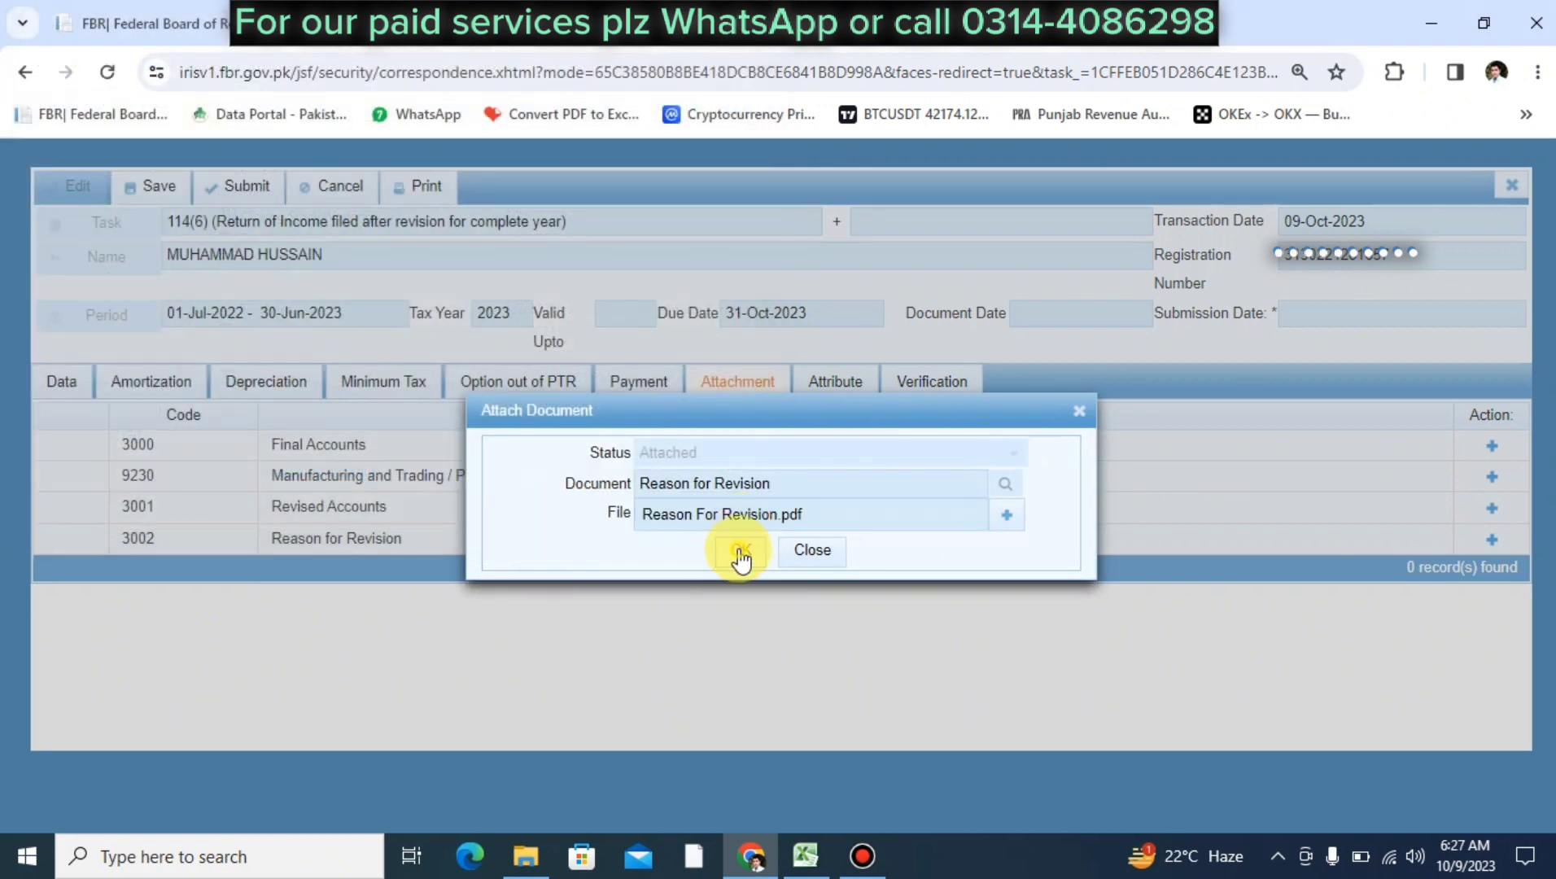
left_click(739, 553)
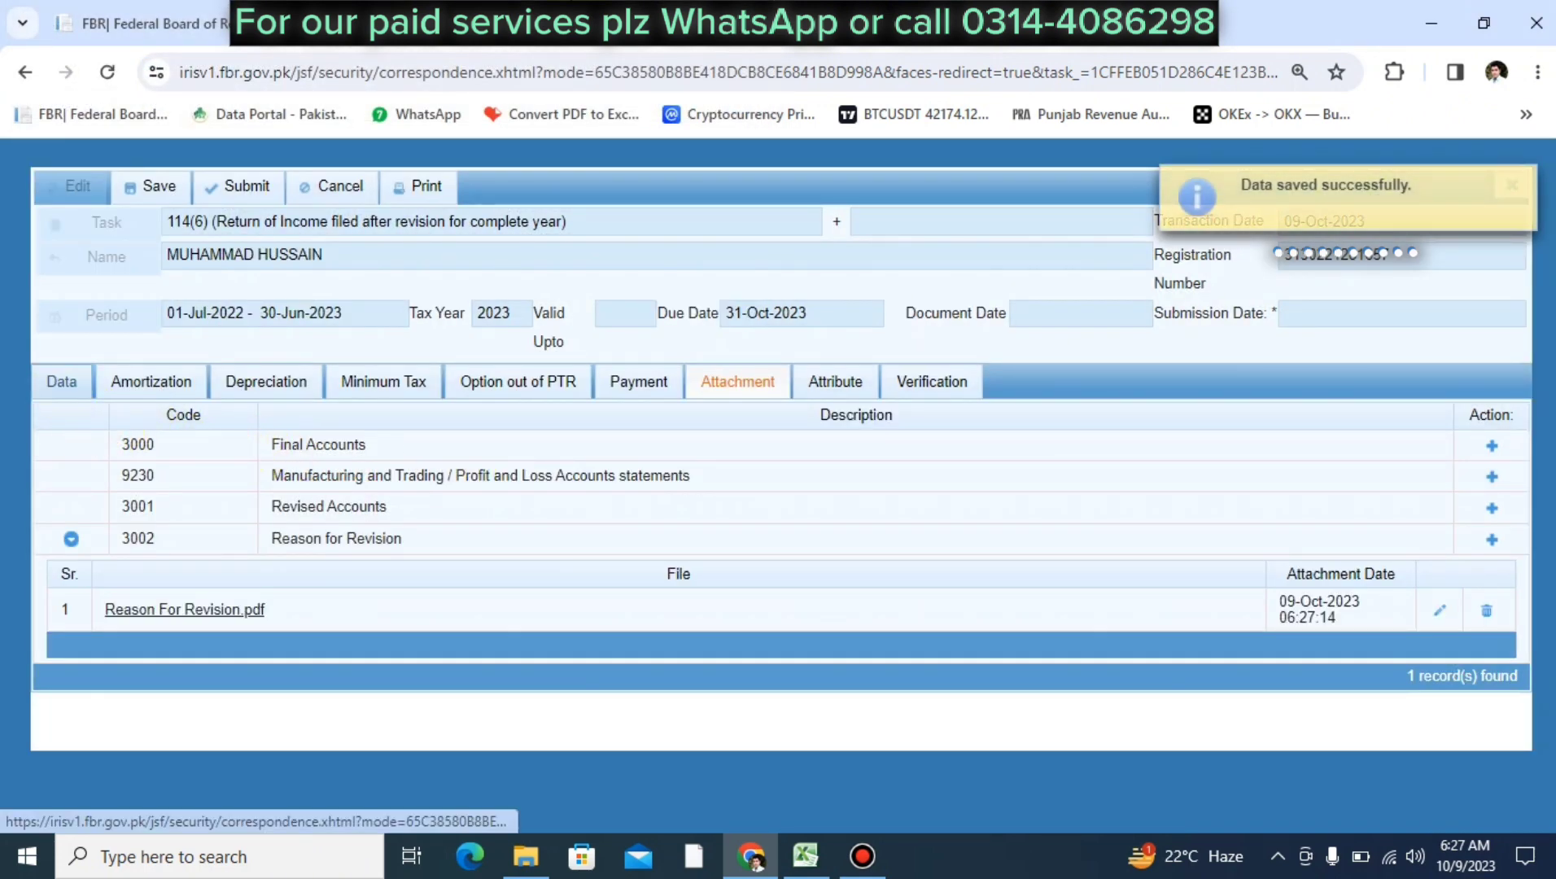
left_click(48, 389)
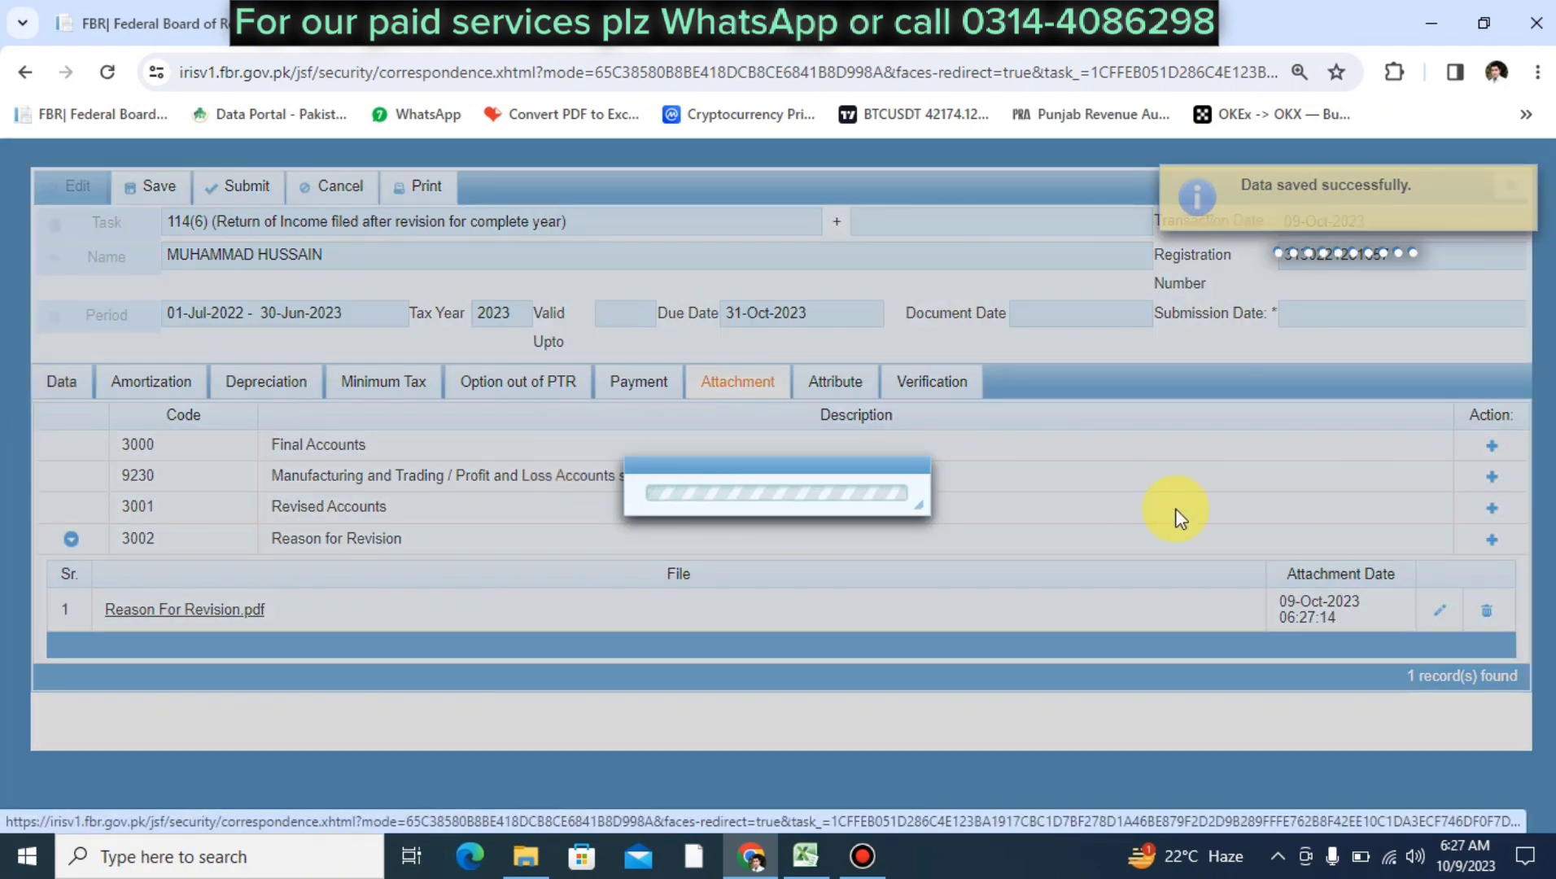
Retry submitting the revised return from the Data tab, which triggers a PIN error
scroll(1108, 600, "down", 8)
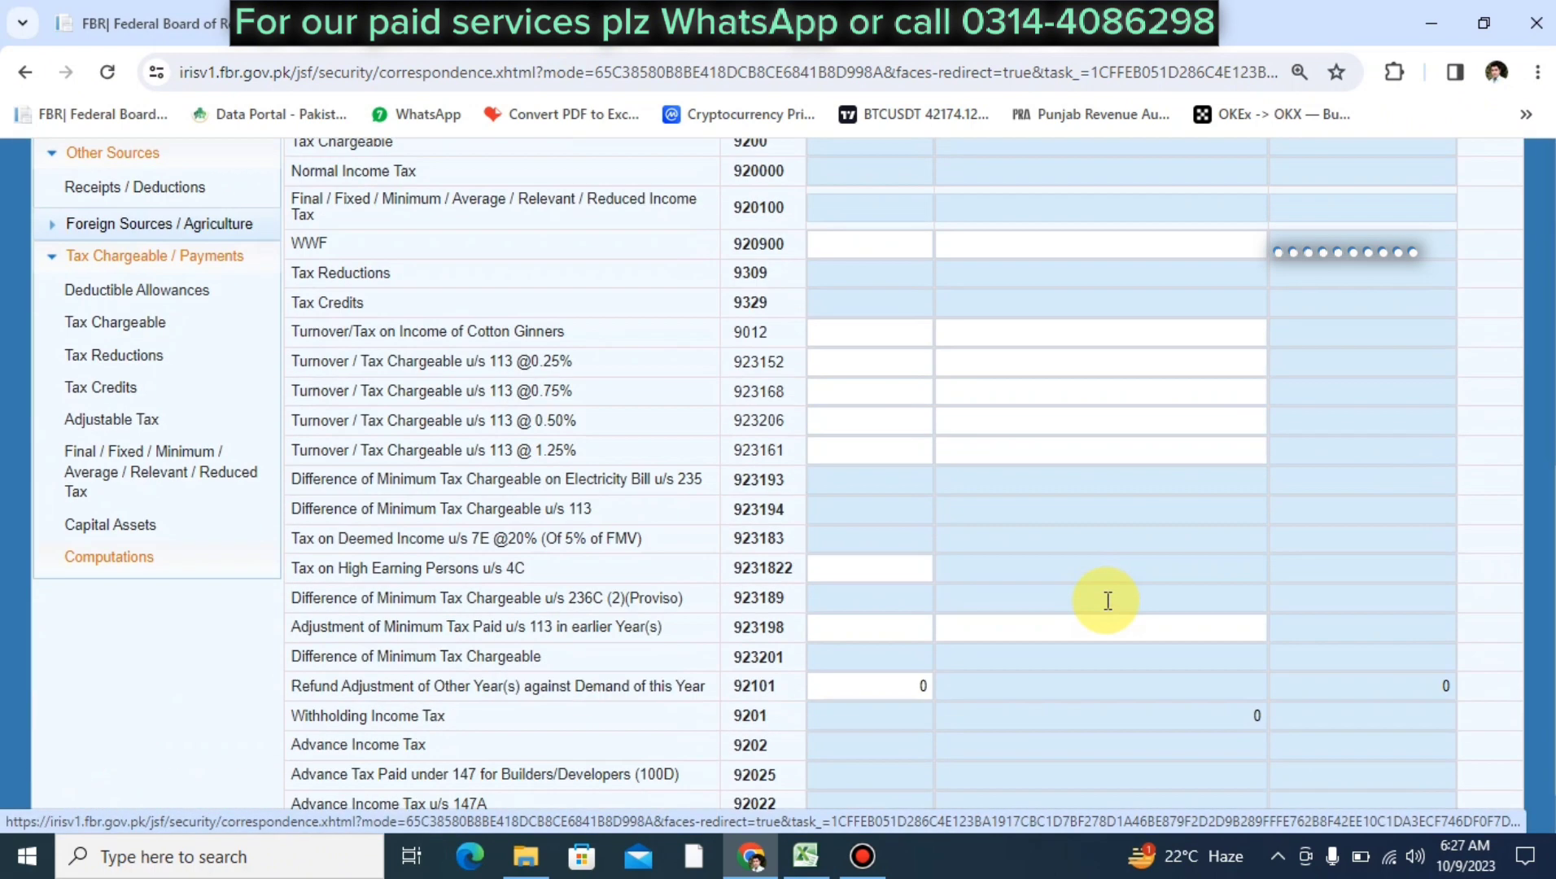
scroll(1107, 600, "up", 2)
scroll(1107, 601, "up", 7)
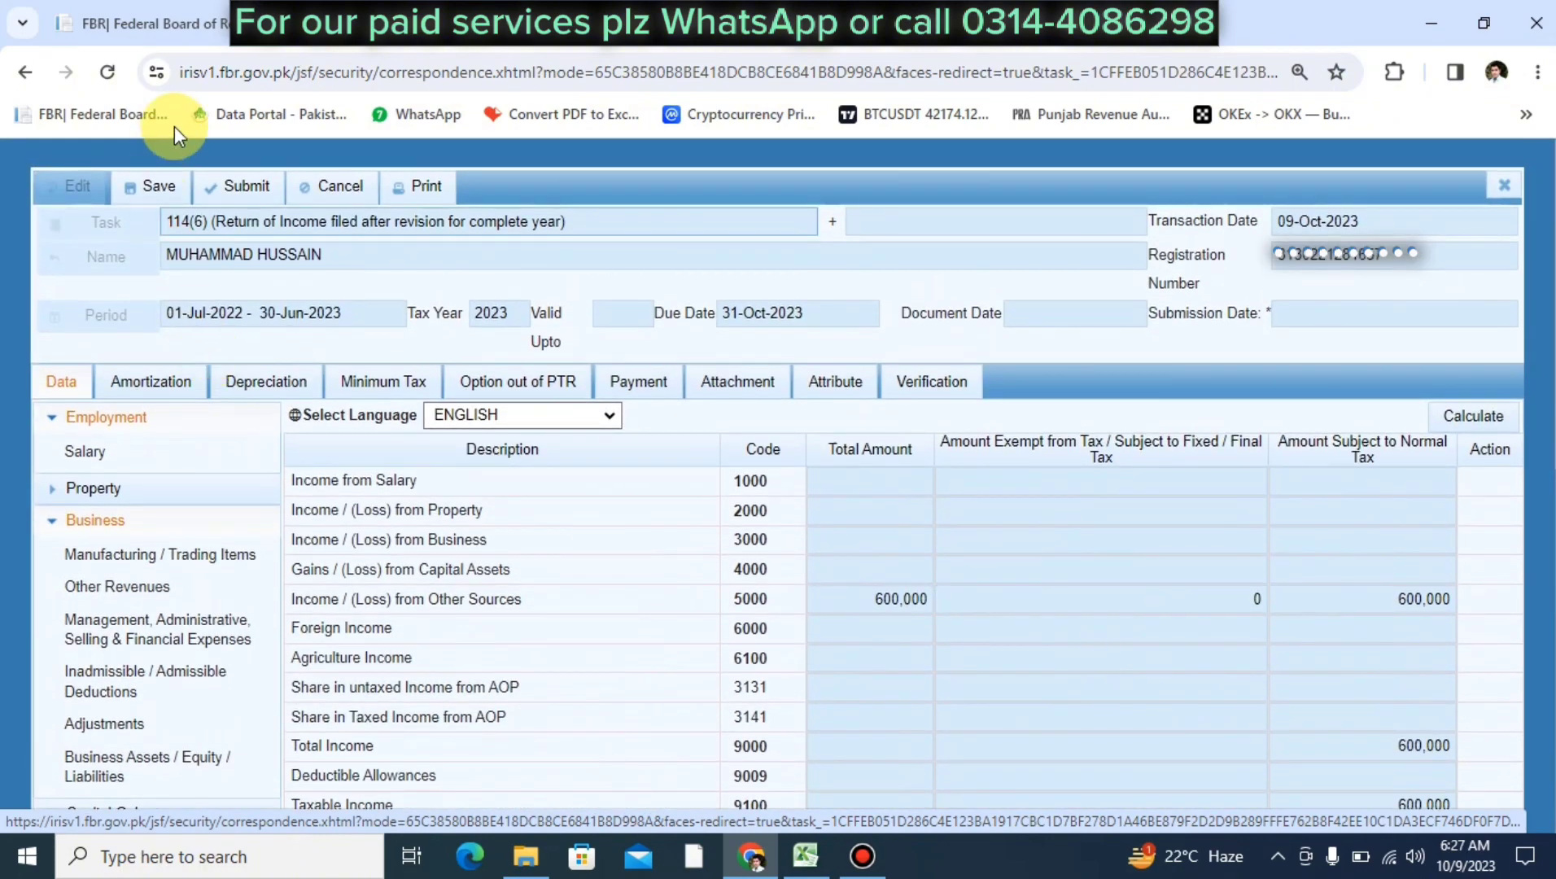
left_click(246, 184)
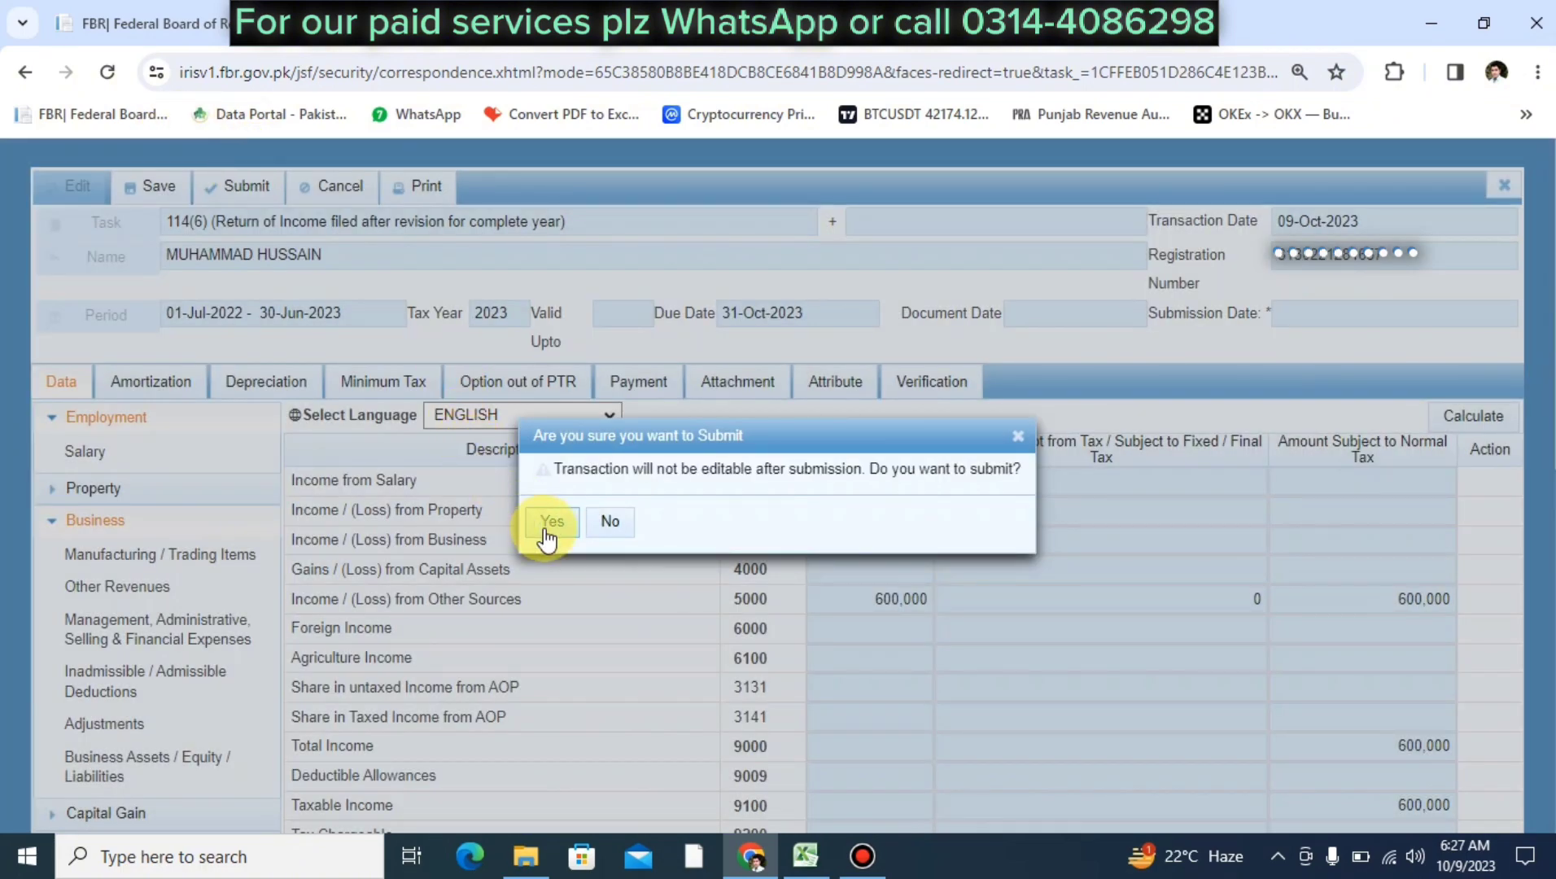
left_click(543, 524)
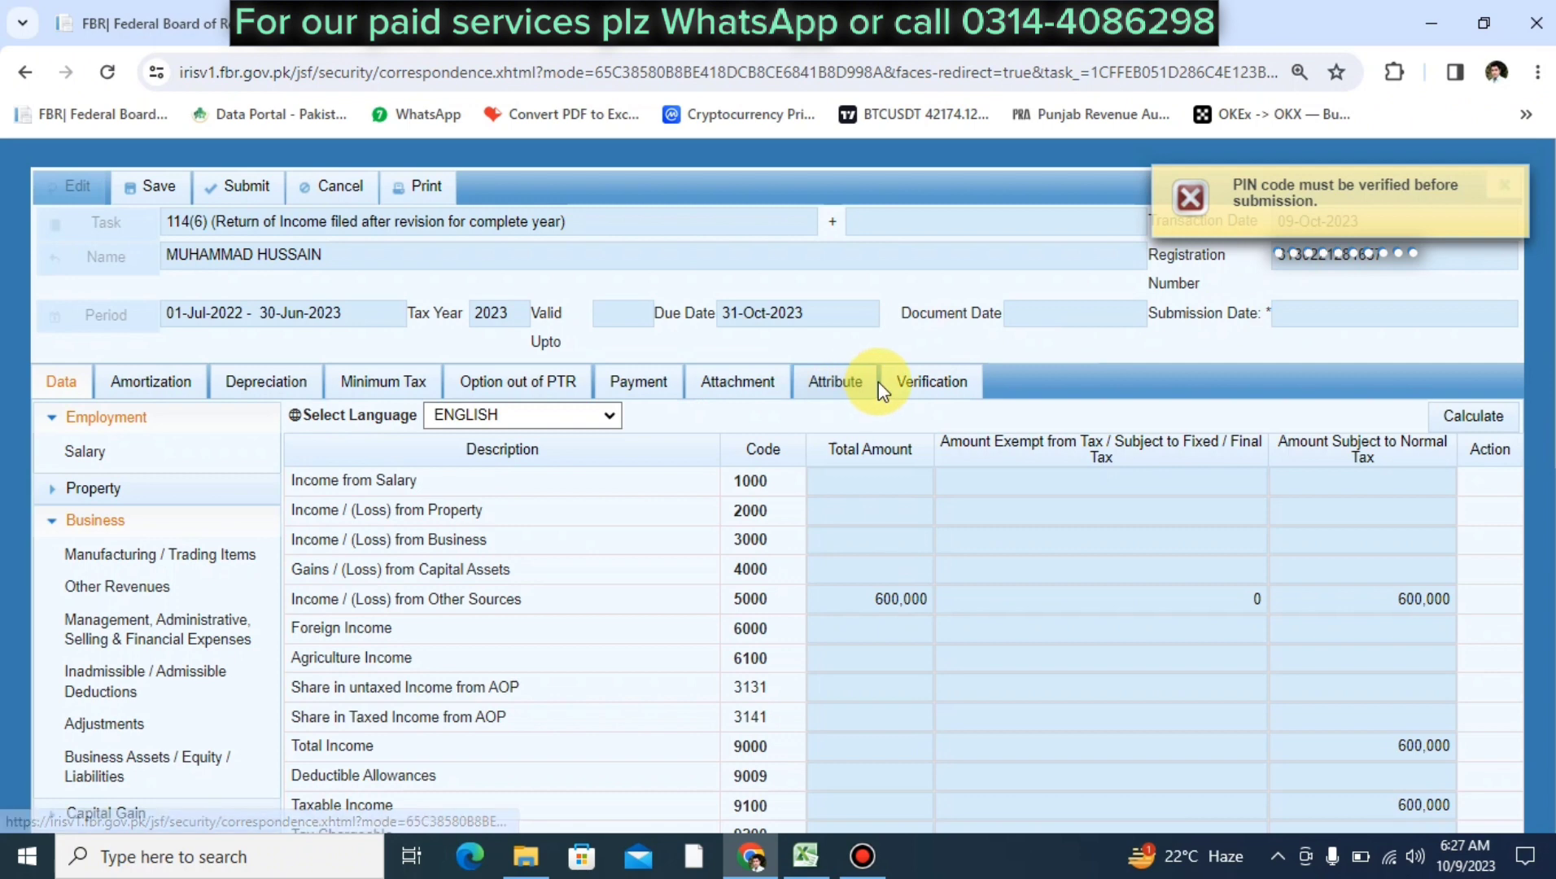
Verify the PIN under Verification, then submit the revised return and confirm
left_click(908, 382)
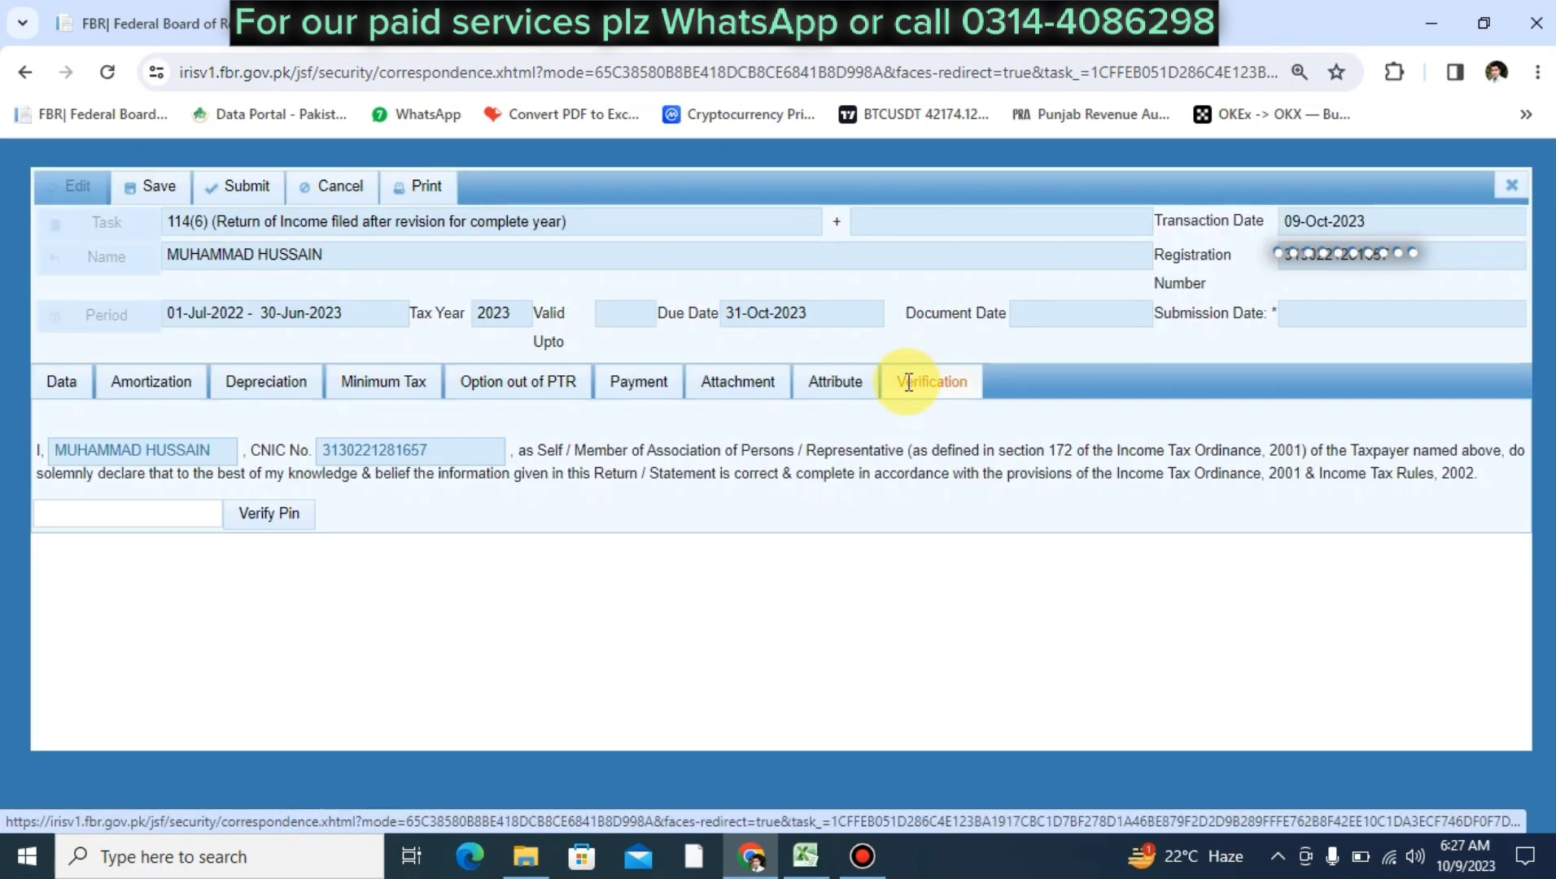
left_click(81, 512)
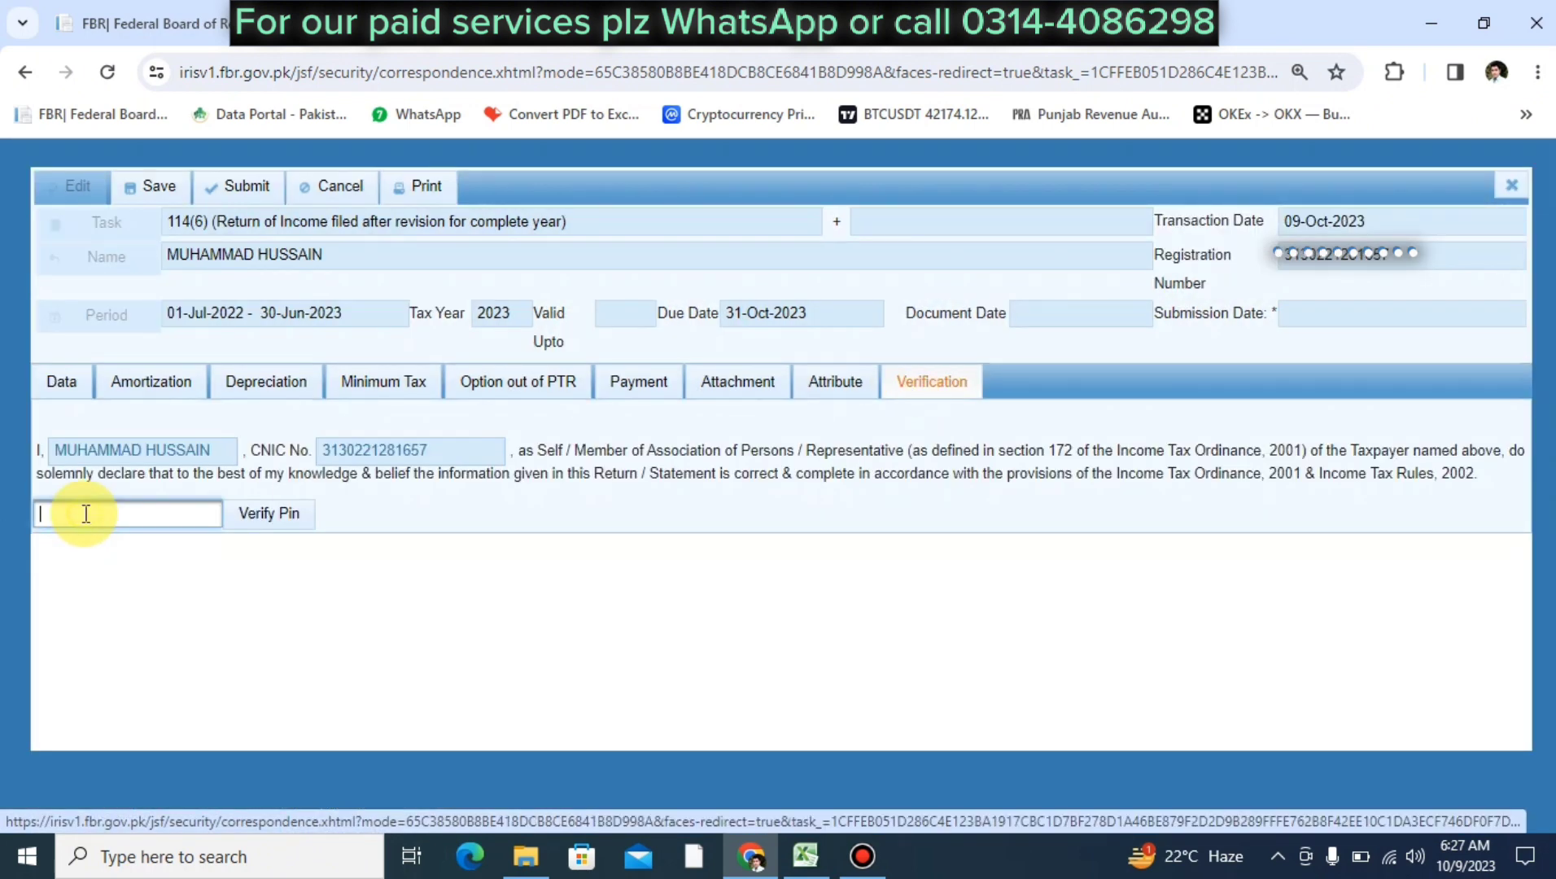
left_click(253, 512)
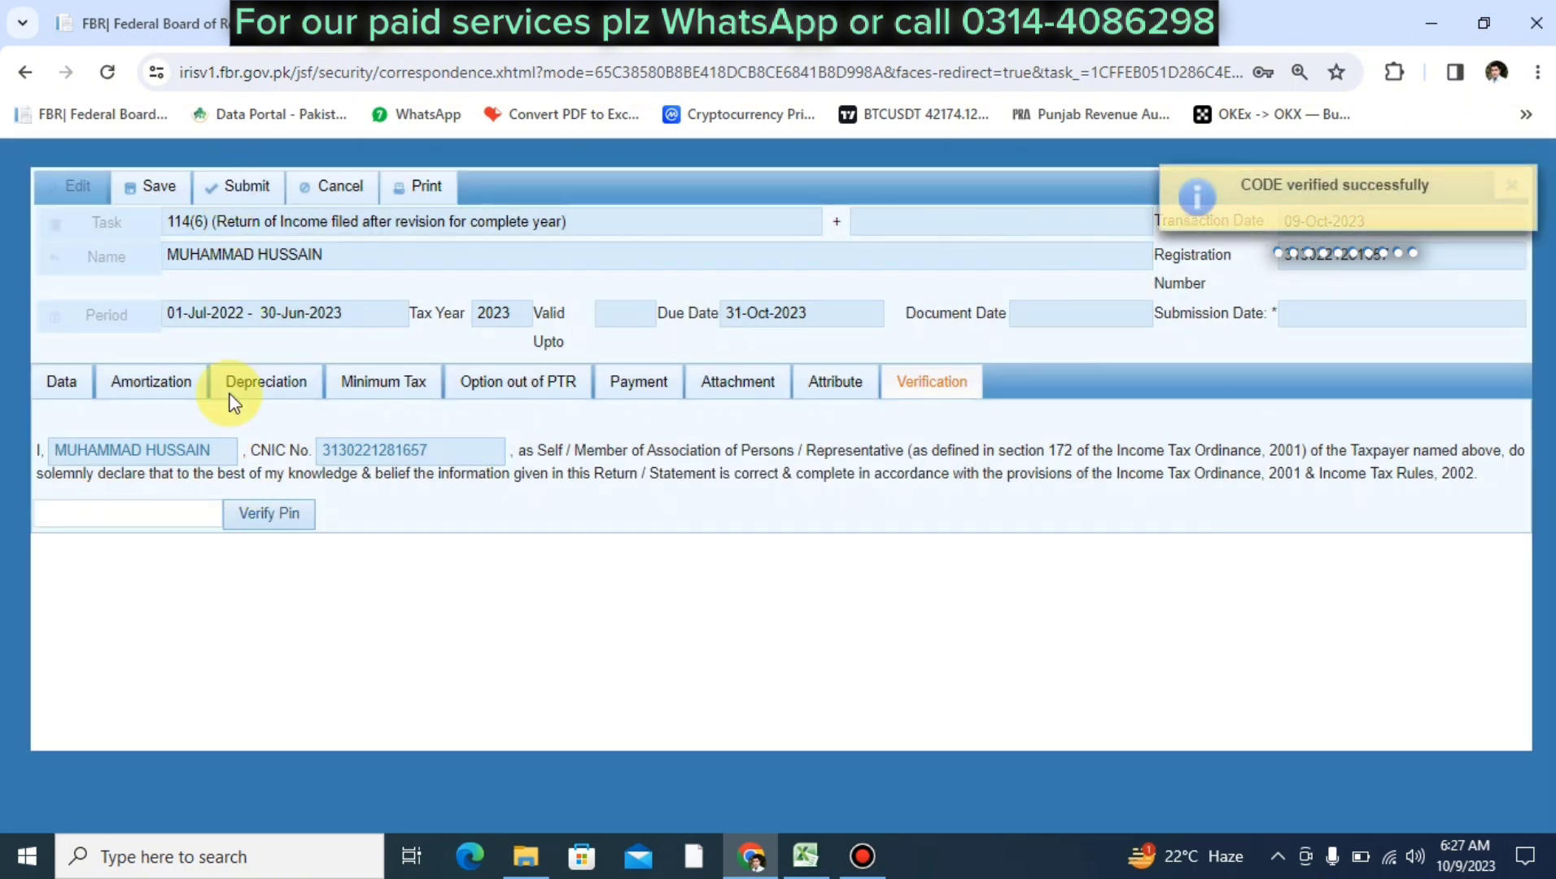
left_click(236, 187)
left_click(554, 522)
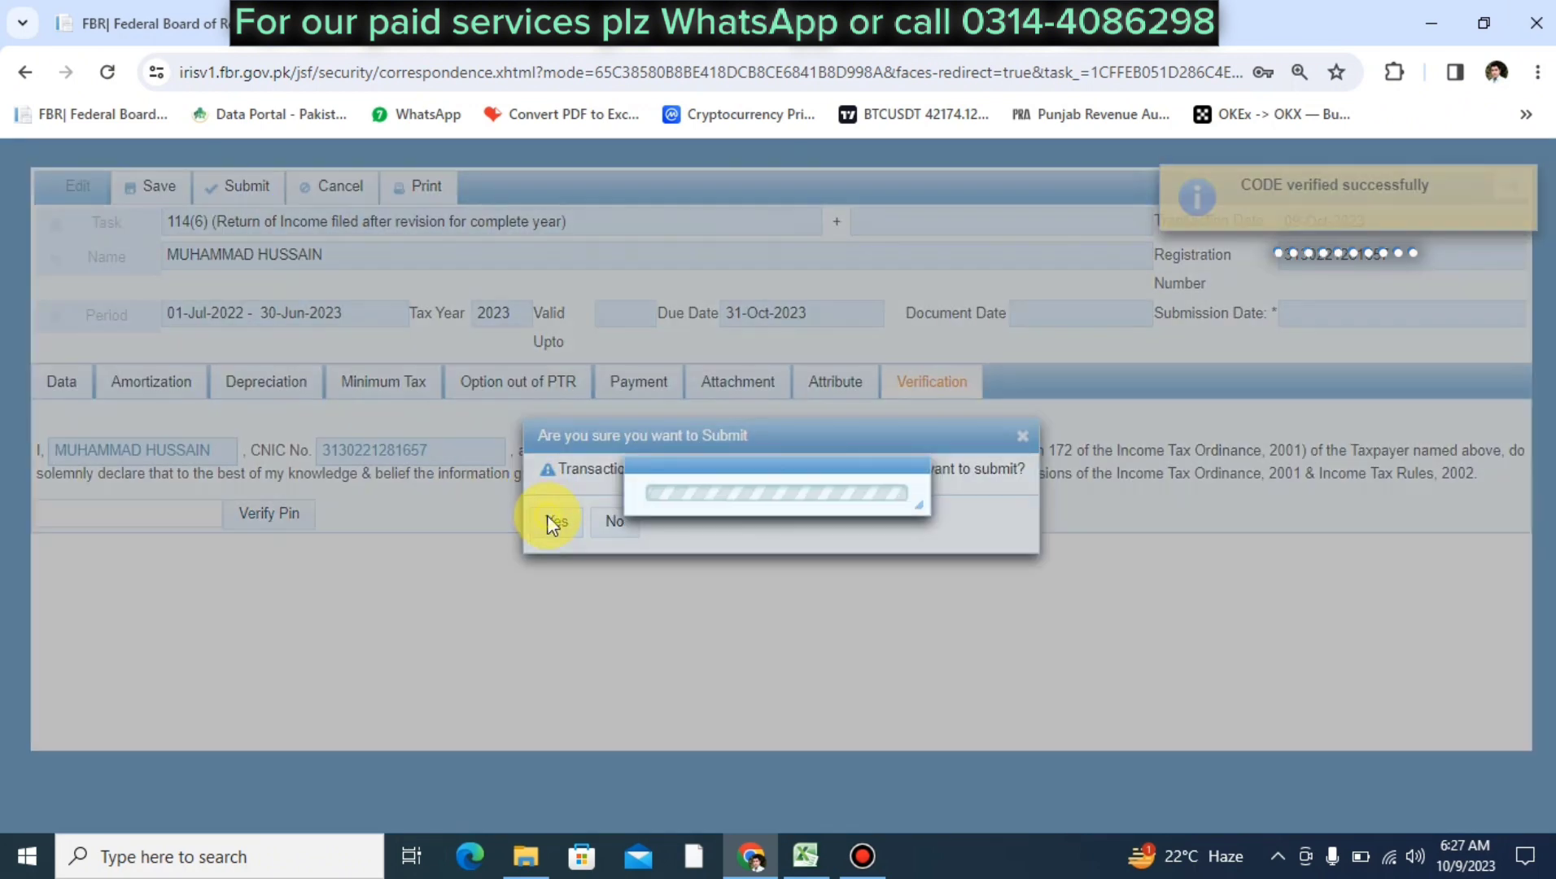